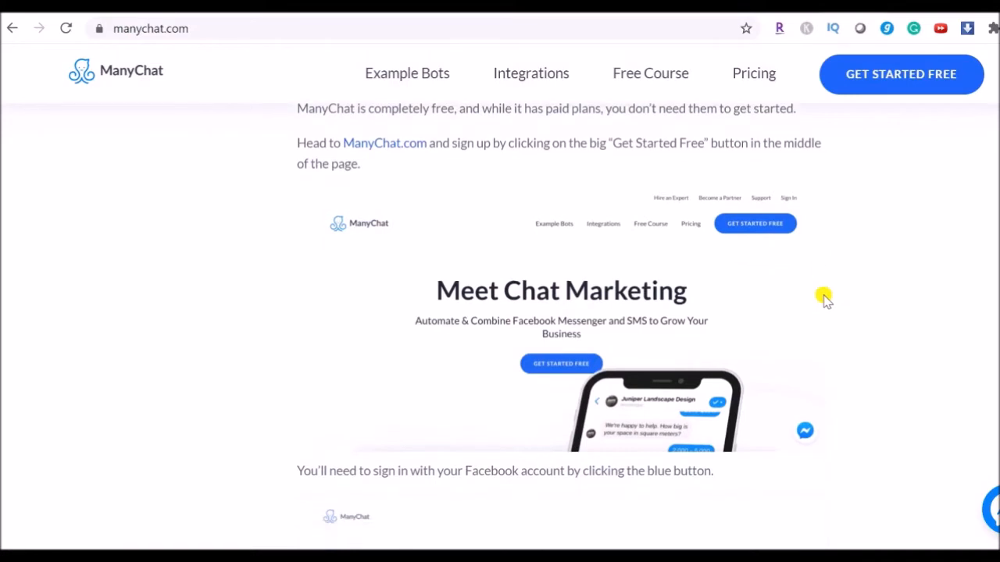
# Step: Read the ManyChat guide on signing in with Facebook, granting permissions and connecting a Facebook Page
pyautogui.scroll(-1, 832, 295)
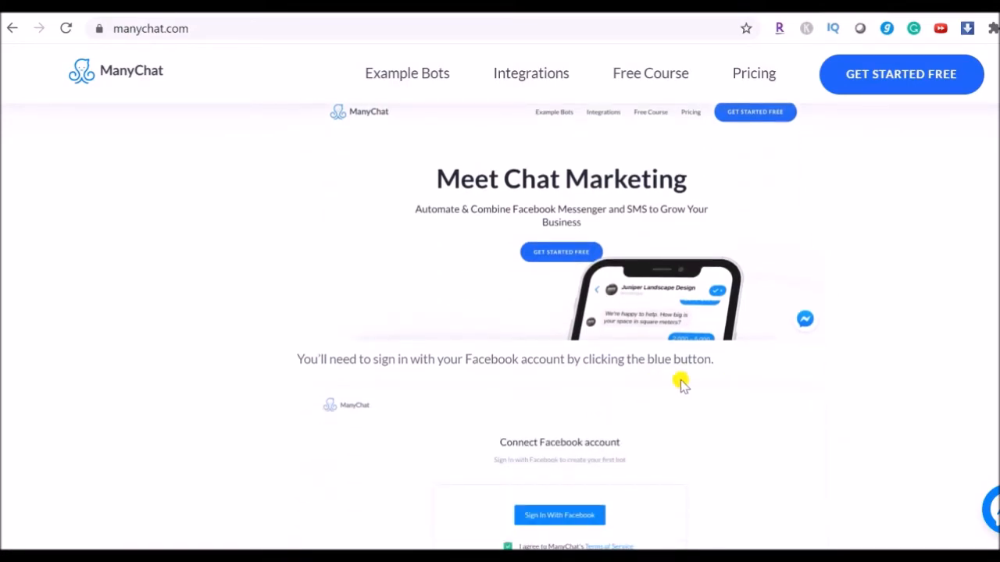
pyautogui.scroll(-1, 750, 379)
pyautogui.scroll(-2, 714, 342)
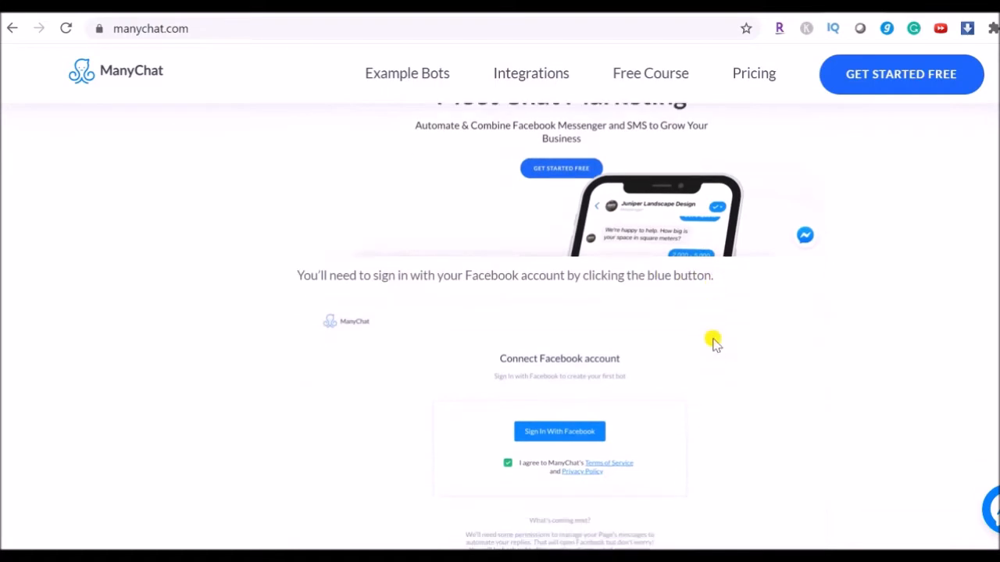
pyautogui.scroll(-1, 598, 364)
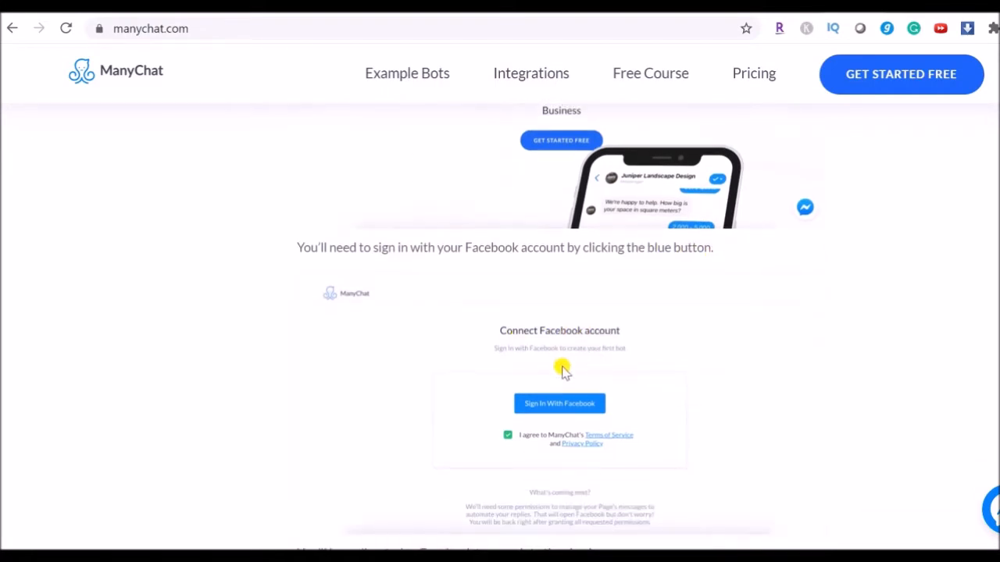
pyautogui.scroll(-6, 705, 393)
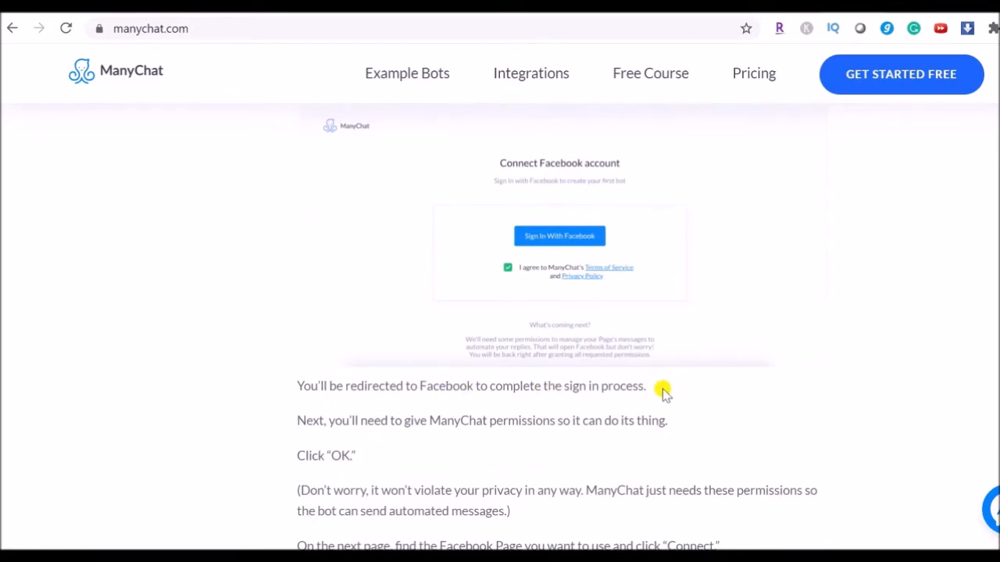
pyautogui.scroll(-2, 662, 393)
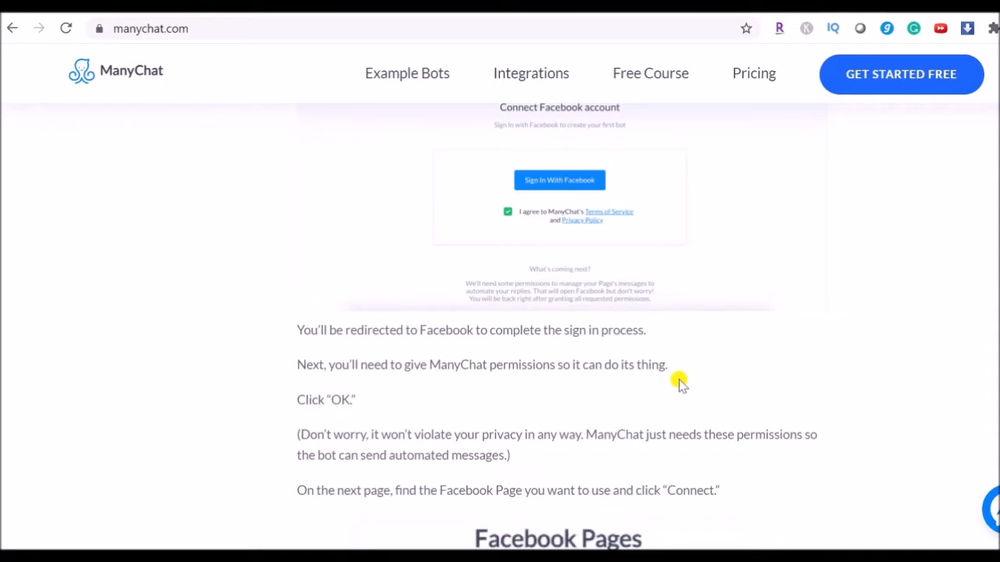
pyautogui.scroll(-2, 685, 379)
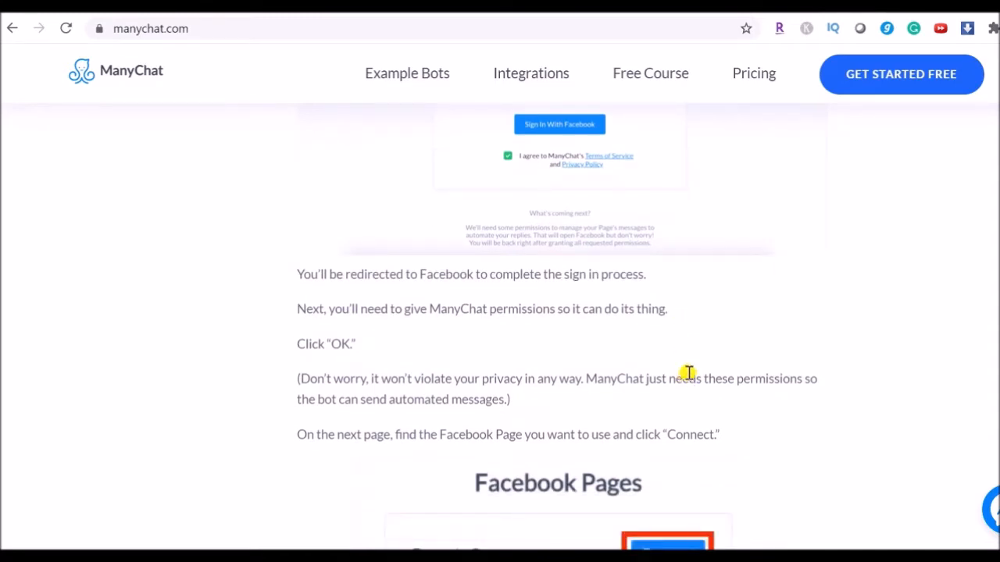
pyautogui.scroll(-1, 770, 379)
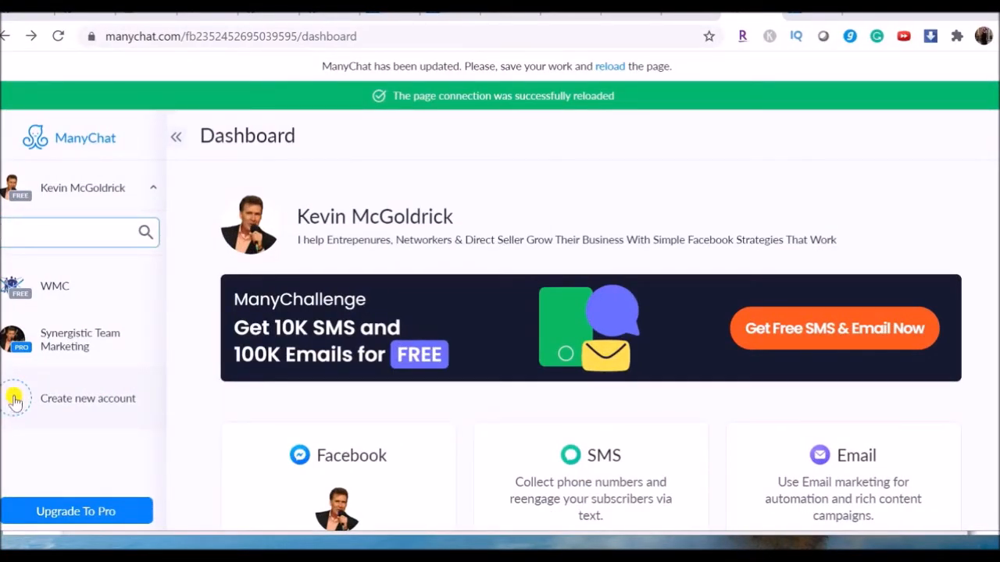
# Step: Create a new ManyChat account connected to the Synergistic Team Training Facebook page
pyautogui.click(14, 400)
pyautogui.click(662, 464)
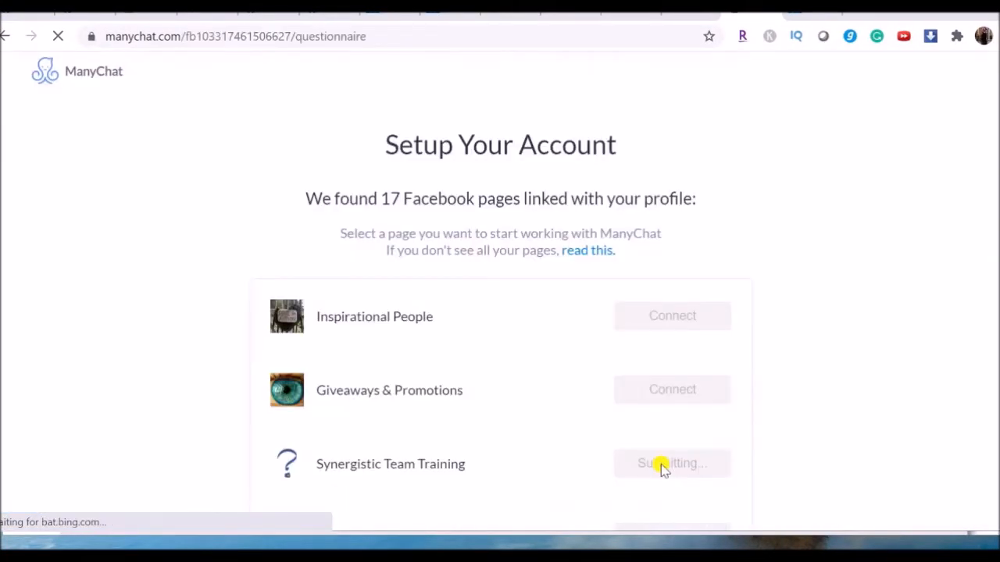
# Step: Submit the account questionnaire, choosing a technical/testing/demo account that sends Facebook Messenger messages
pyautogui.click(288, 342)
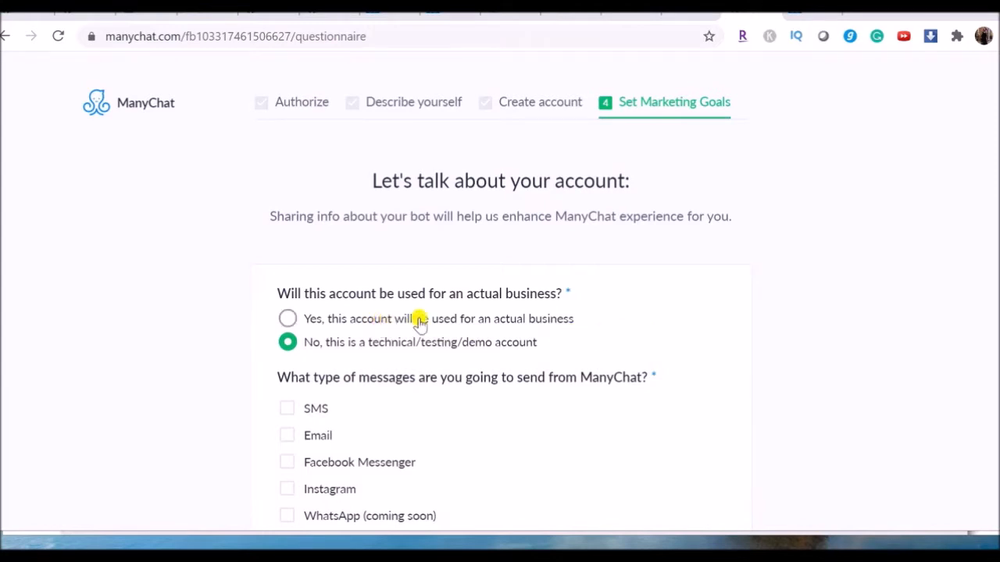
pyautogui.scroll(-1, 383, 322)
pyautogui.scroll(-1, 523, 319)
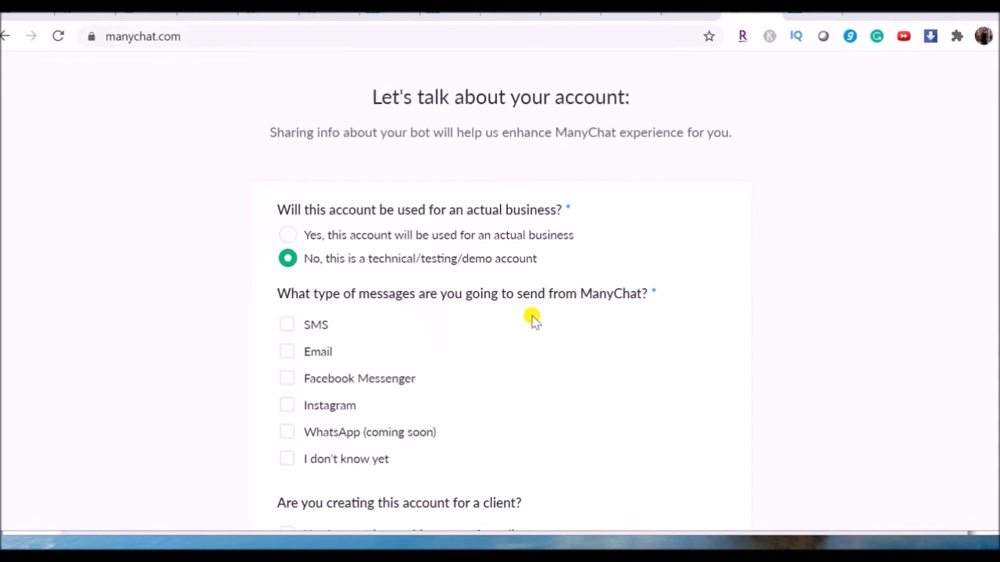
pyautogui.scroll(-1, 500, 307)
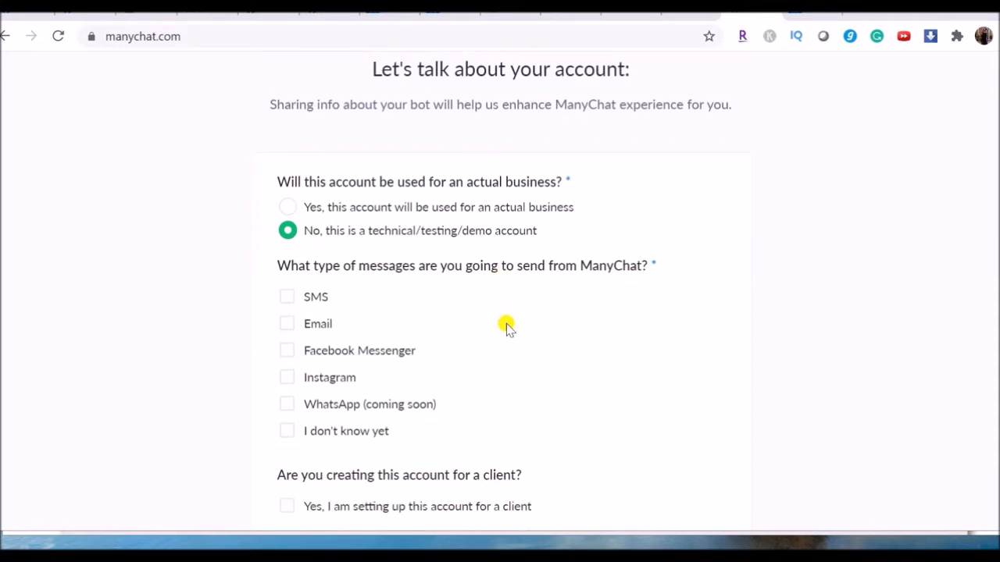
pyautogui.click(286, 352)
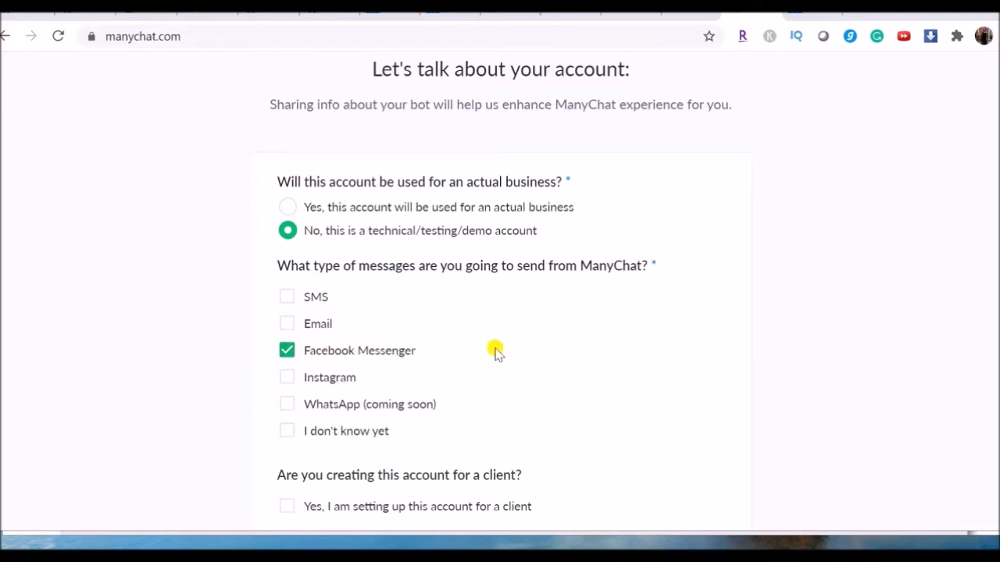
pyautogui.scroll(-3, 495, 350)
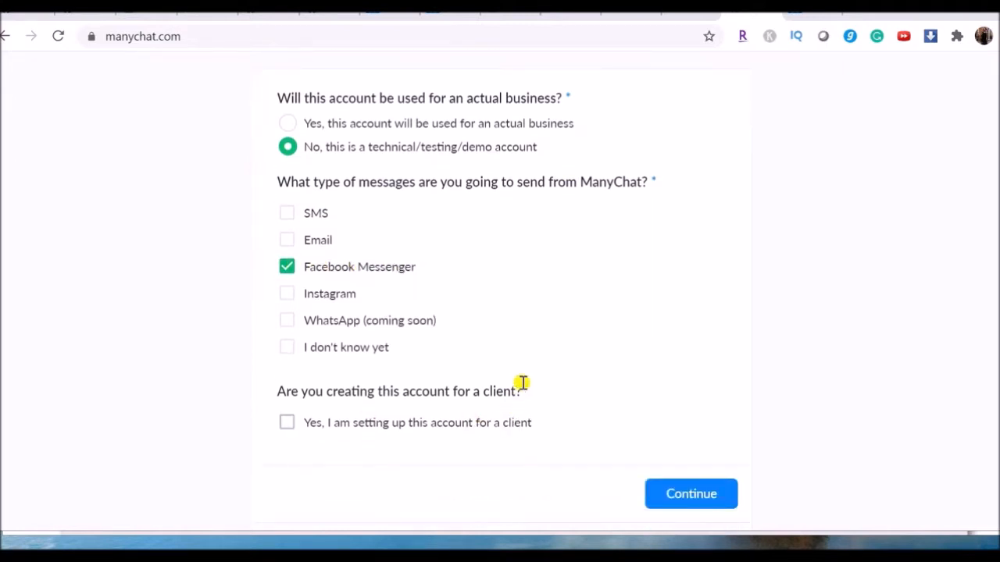
pyautogui.click(693, 494)
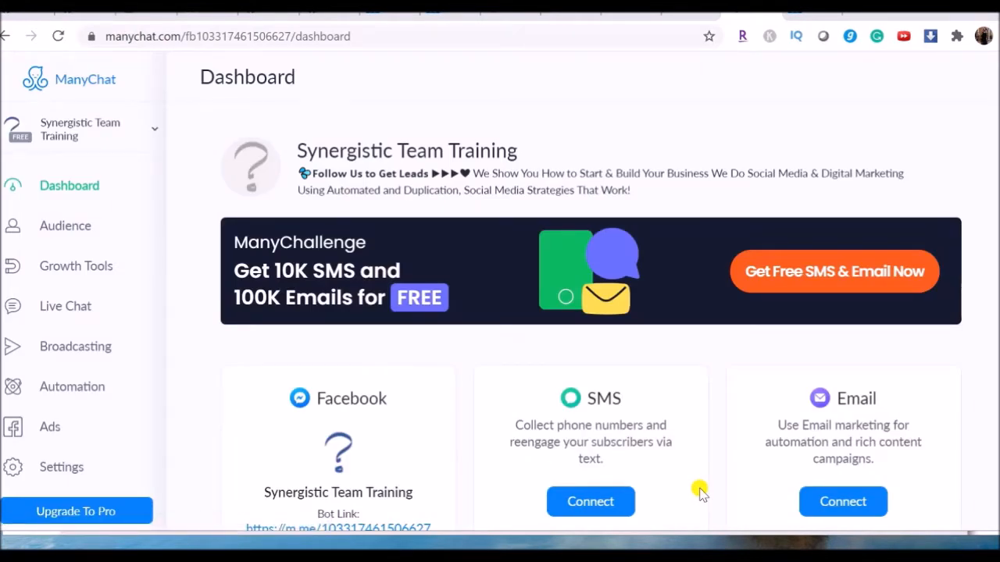
pyautogui.scroll(-1, 413, 417)
pyautogui.scroll(1, 413, 421)
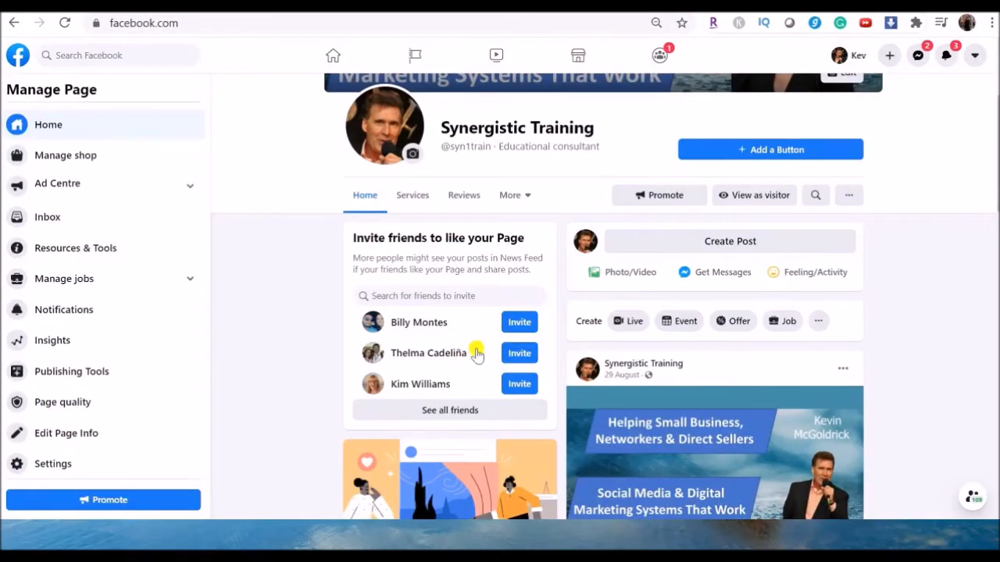
# Step: In the Synergistic Training Facebook page's messaging settings, turn on the Messenger greeting
pyautogui.click(17, 465)
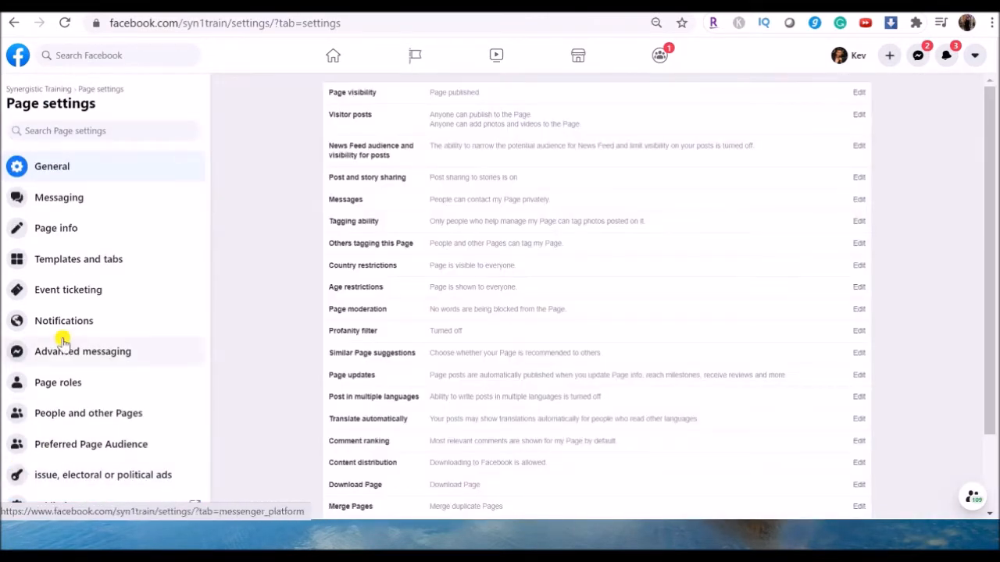
pyautogui.click(48, 202)
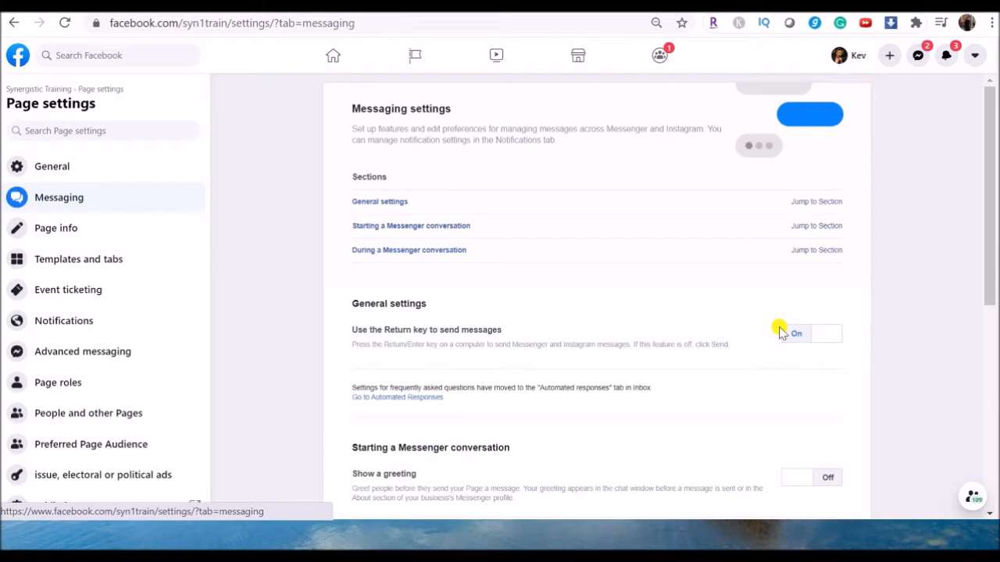
pyautogui.scroll(-1, 480, 340)
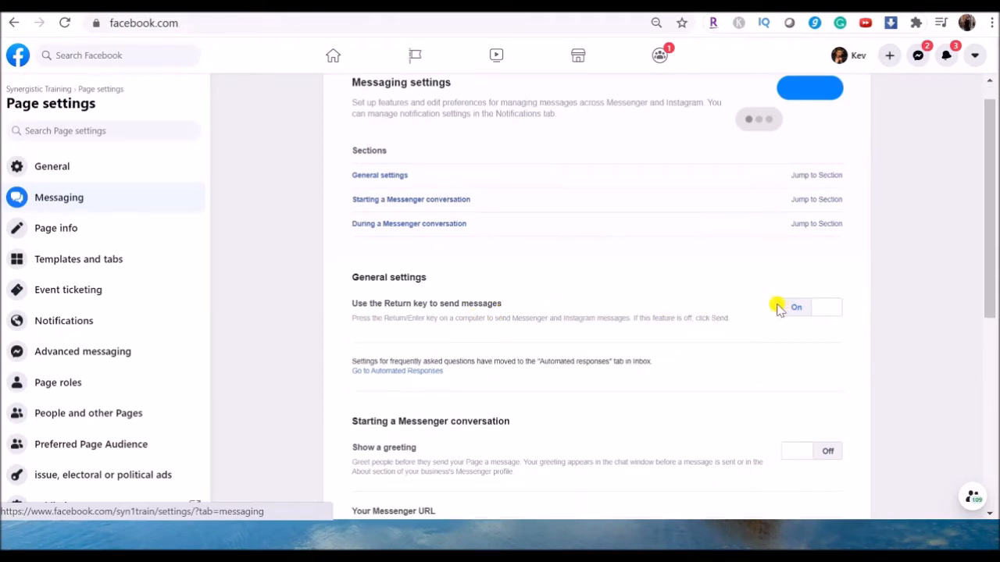
pyautogui.scroll(-3, 768, 307)
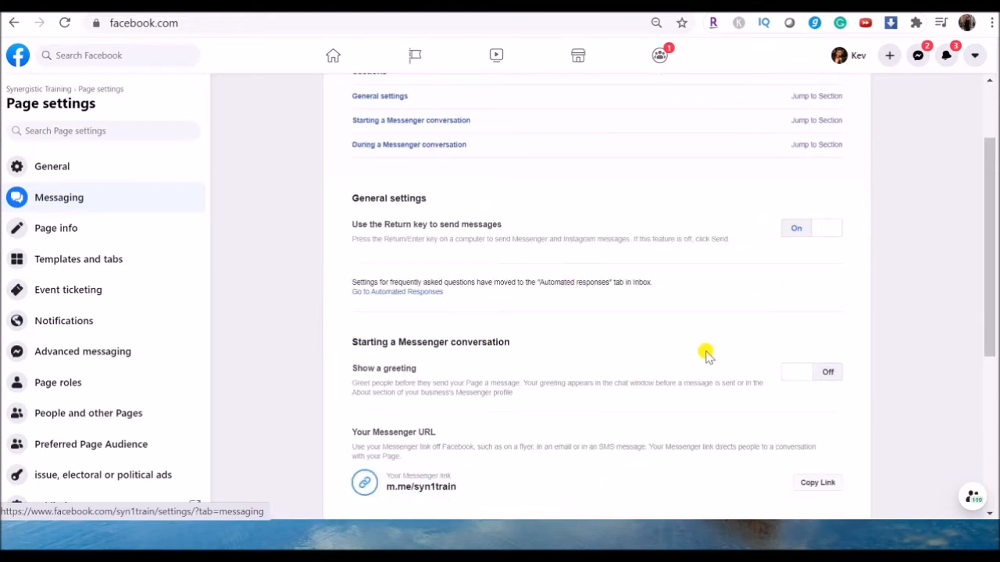
pyautogui.scroll(-1, 714, 353)
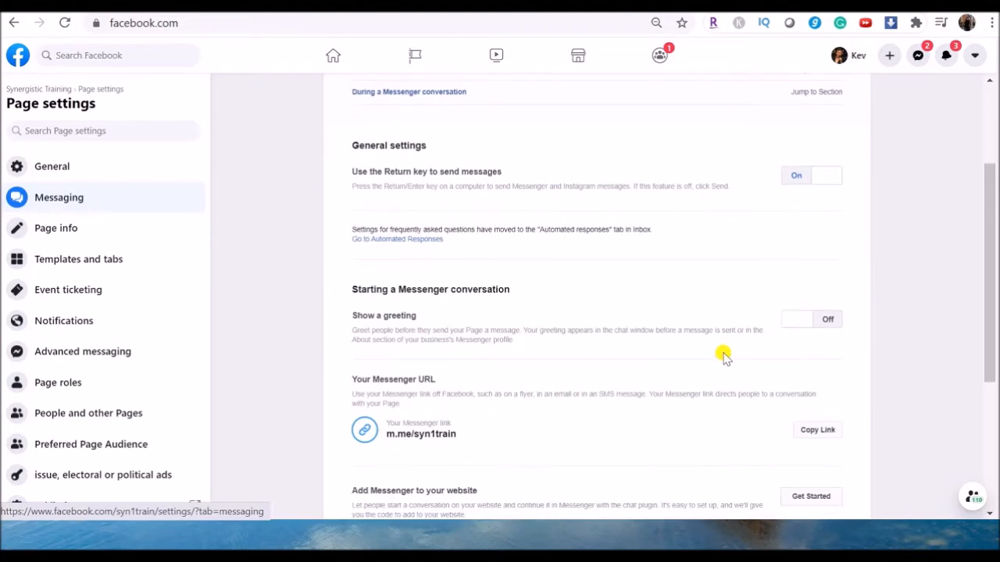
pyautogui.click(797, 316)
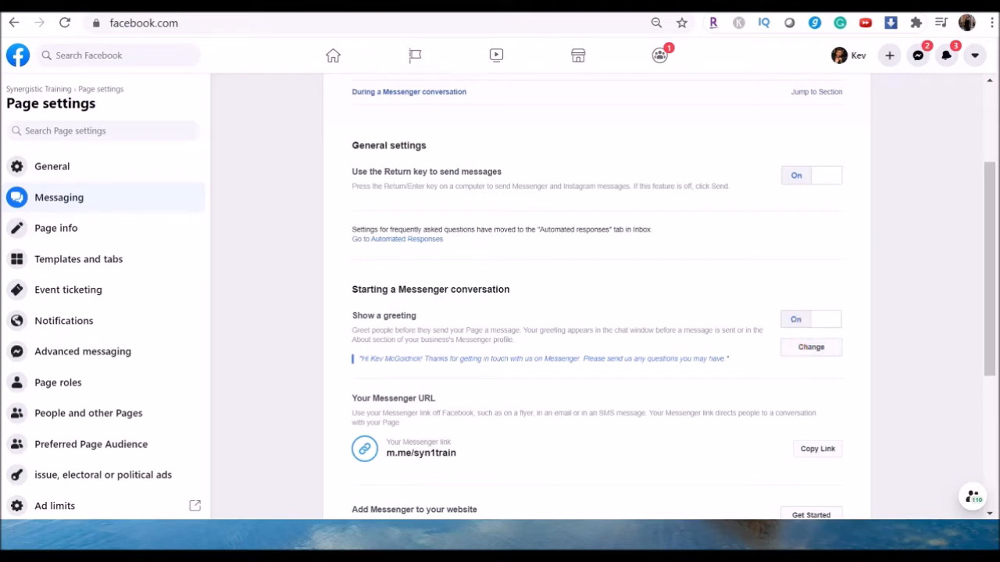
# Step: Open the page's automated responses setup and turn off Frequently asked questions and Appointment reminders
pyautogui.scroll(-1, 598, 297)
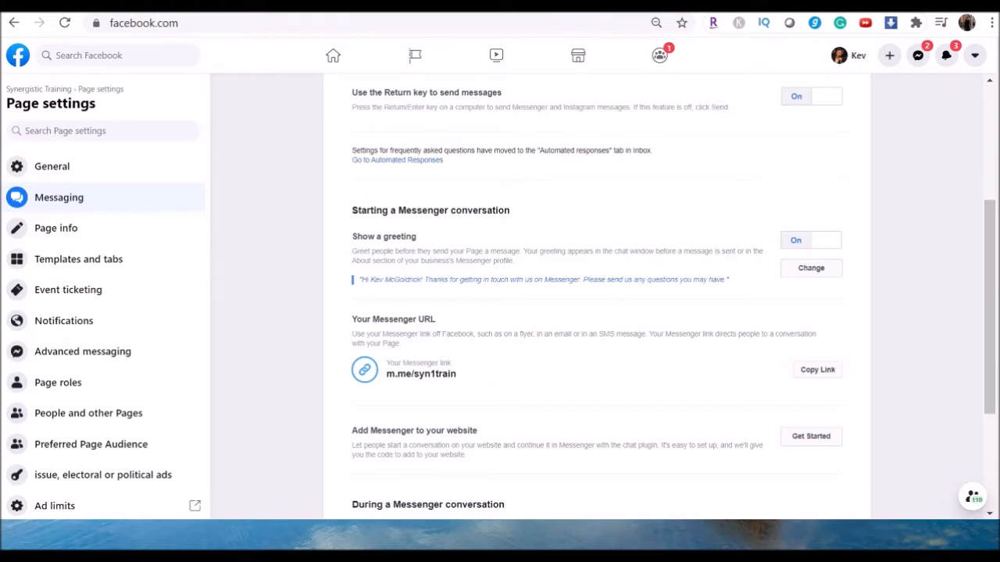
pyautogui.scroll(-1, 342, 339)
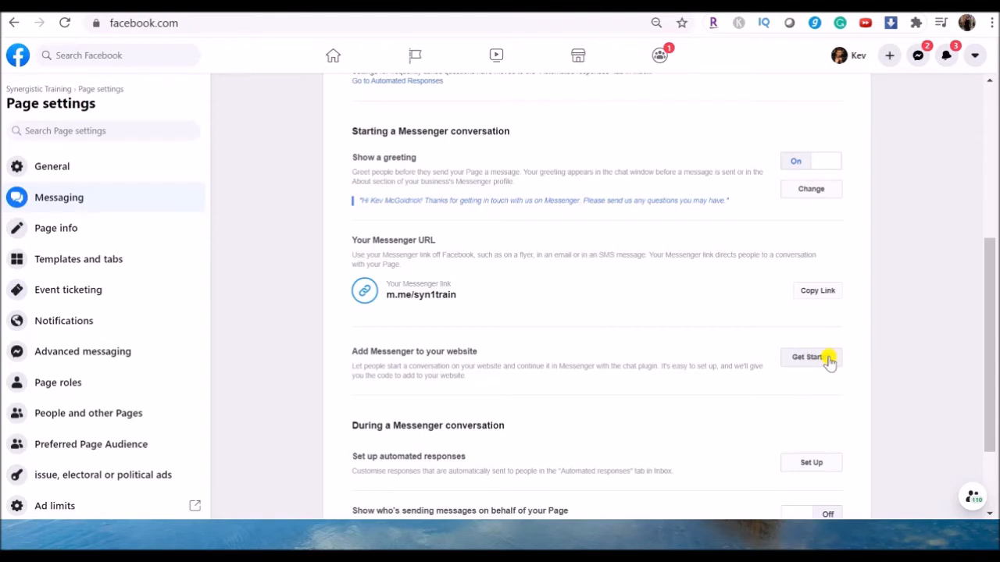
pyautogui.scroll(-1, 557, 359)
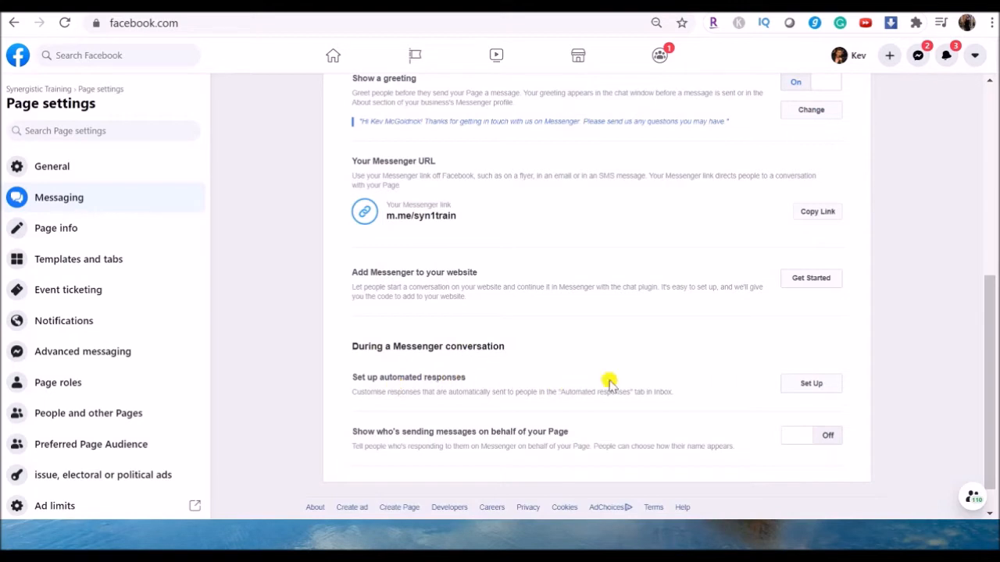
pyautogui.click(810, 384)
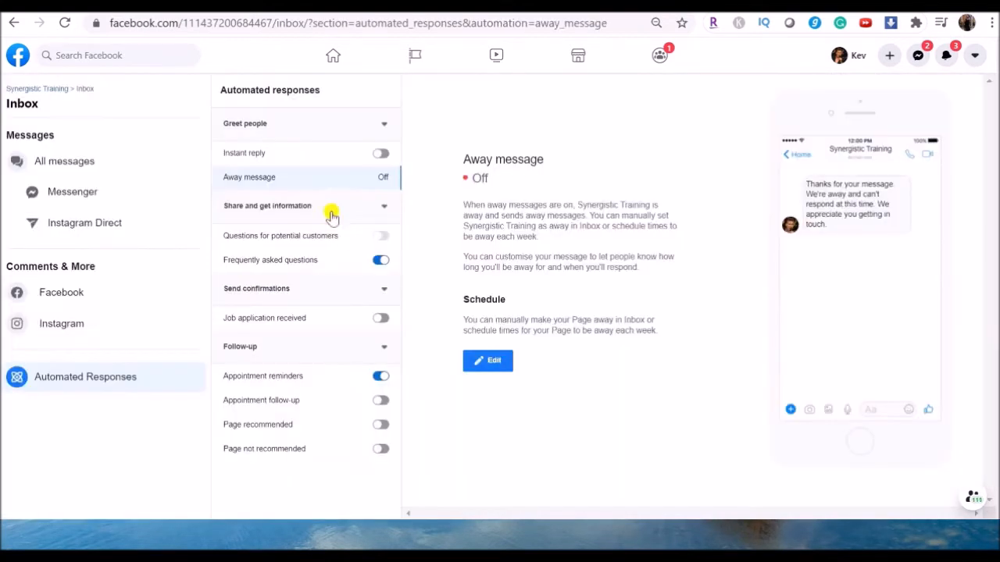
pyautogui.click(382, 263)
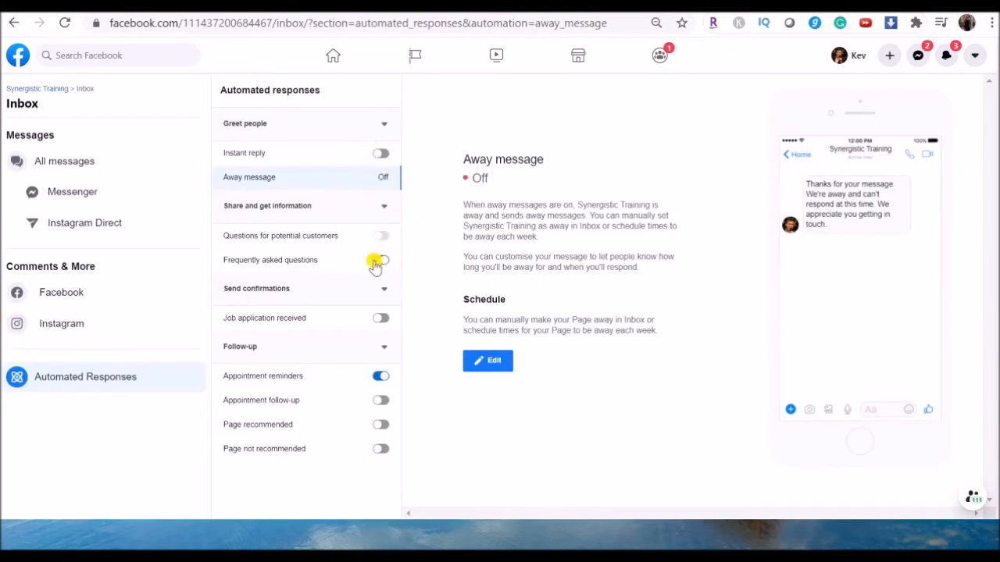
pyautogui.click(376, 378)
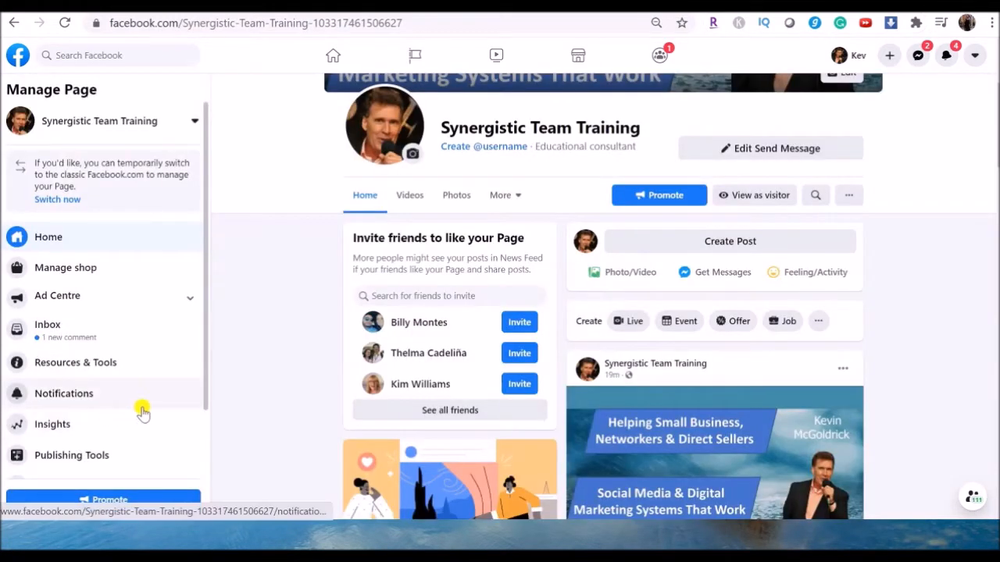
# Step: In the Synergistic Team Training page's advanced messaging settings, set ManyChat as the primary receiver for the handover protocol
pyautogui.scroll(-1, 140, 408)
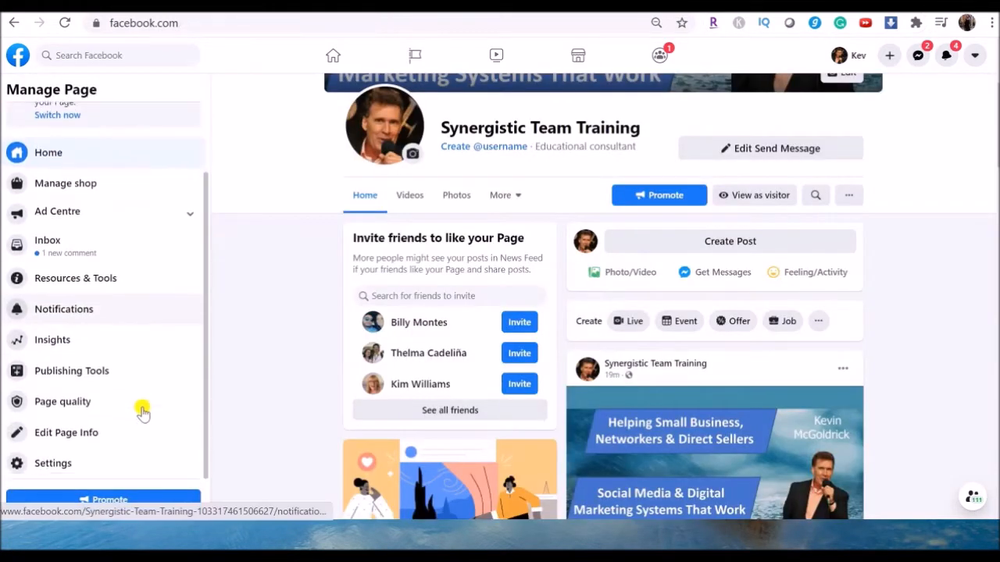
pyautogui.click(16, 469)
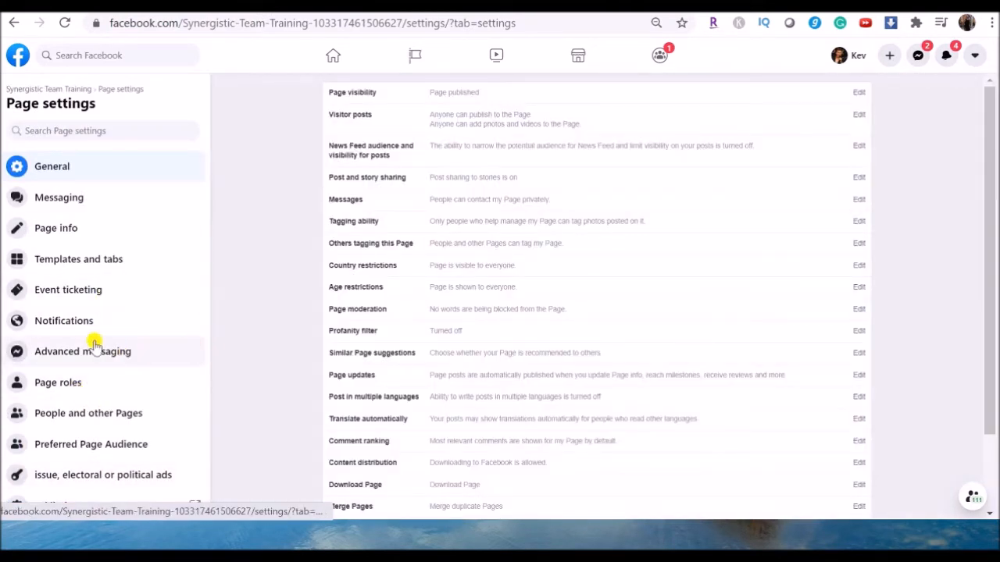
pyautogui.click(55, 353)
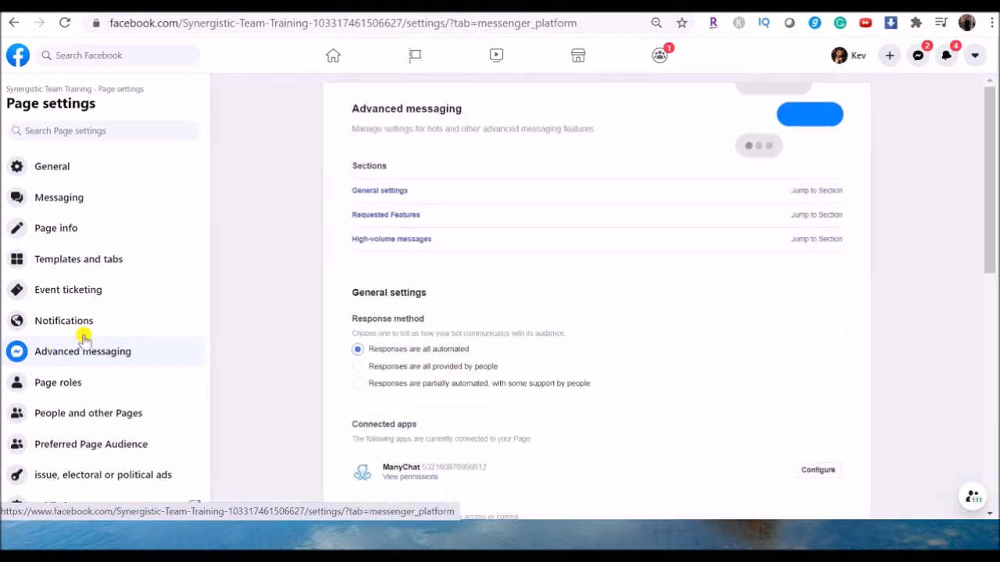
pyautogui.scroll(-1, 681, 341)
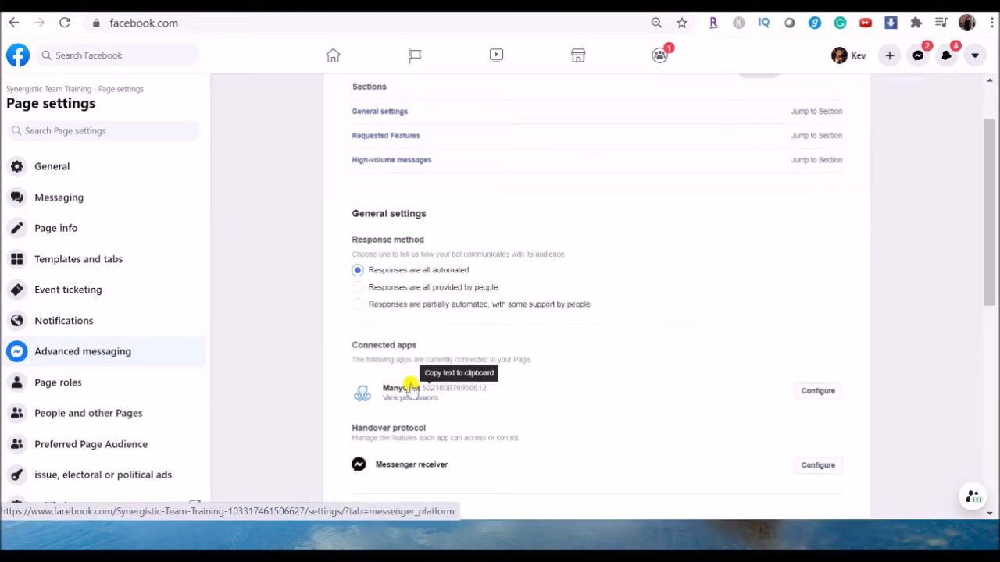
pyautogui.scroll(-1, 761, 390)
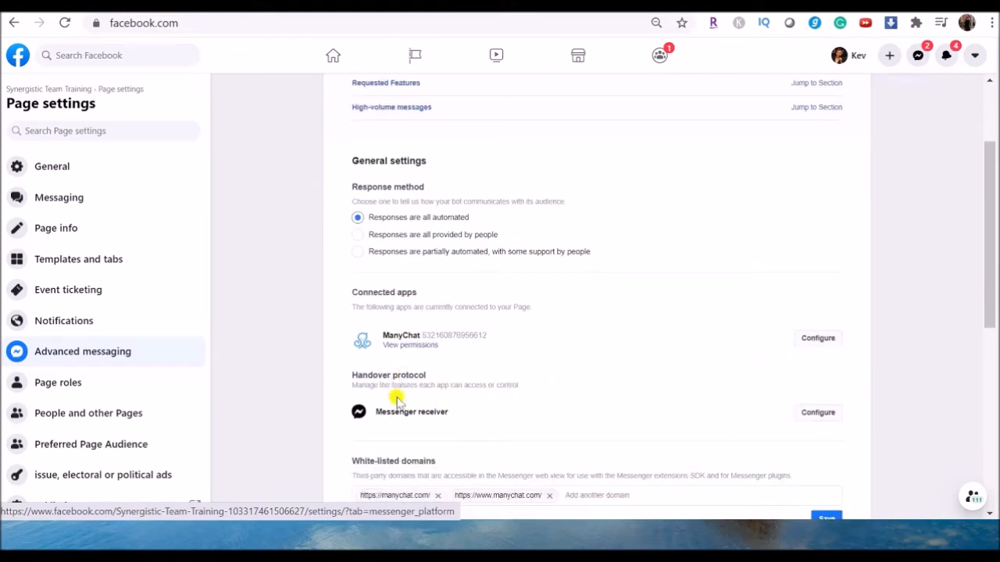
pyautogui.click(816, 416)
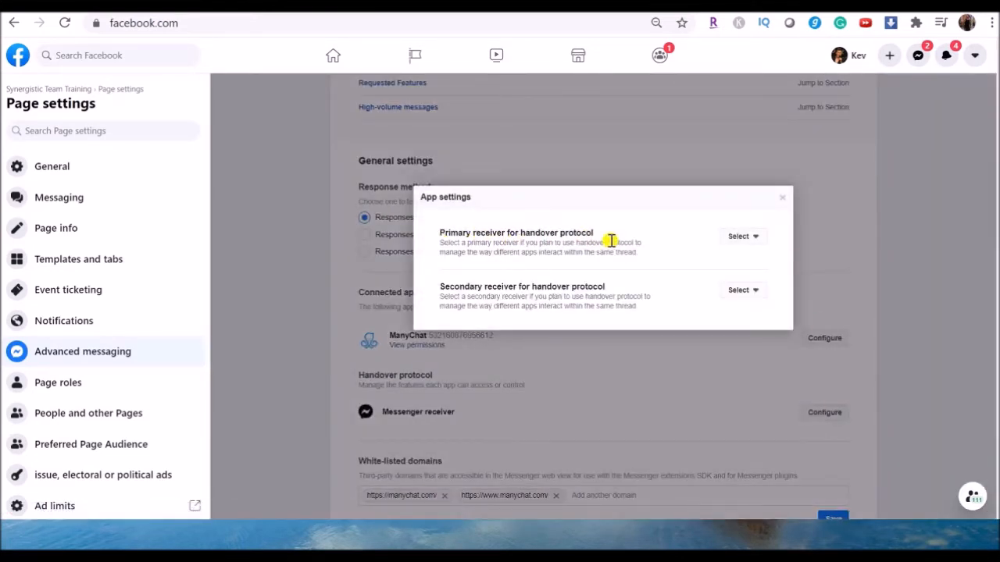
pyautogui.click(753, 239)
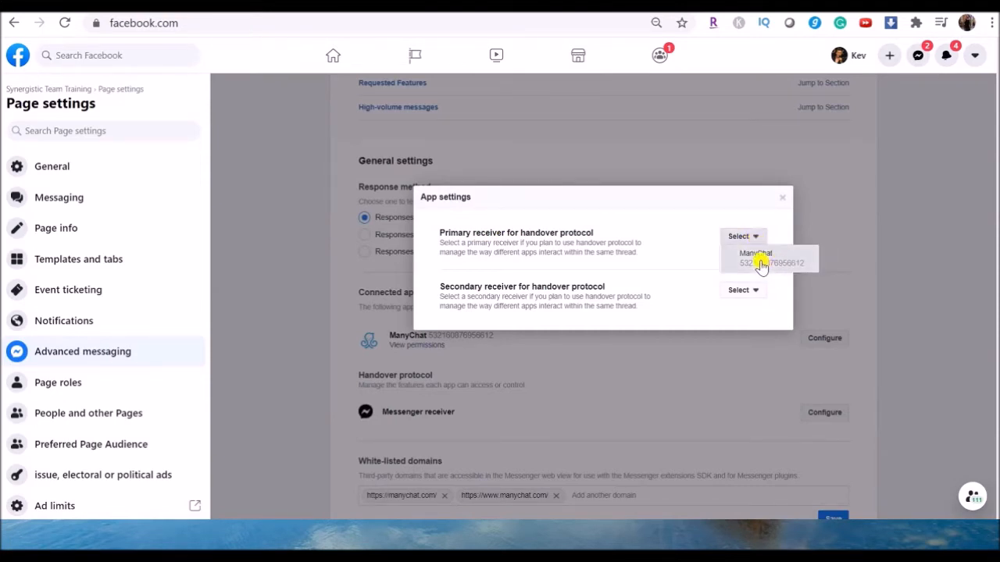
pyautogui.click(759, 261)
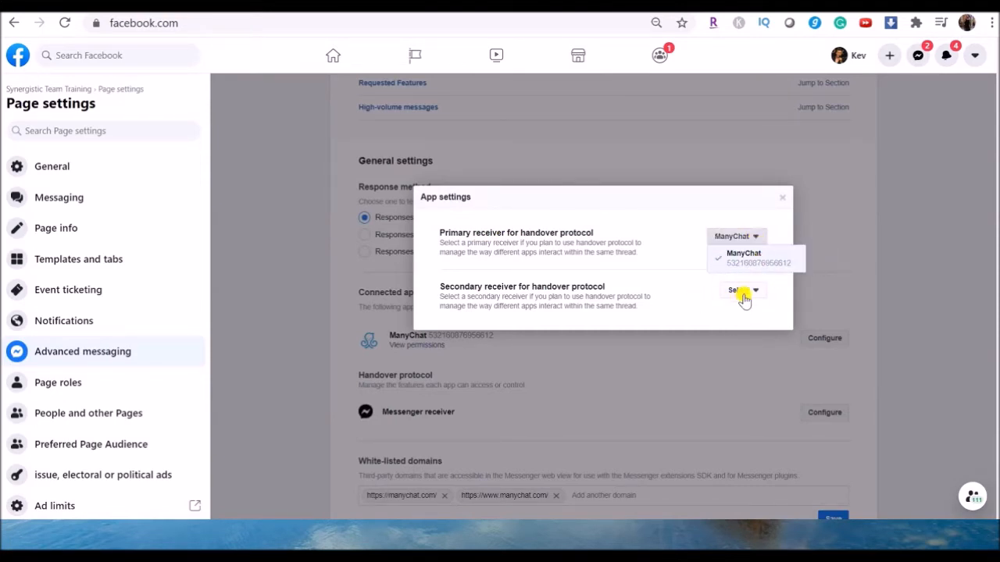
# Step: Set Page Inbox as the secondary receiver for the handover protocol
pyautogui.click(748, 291)
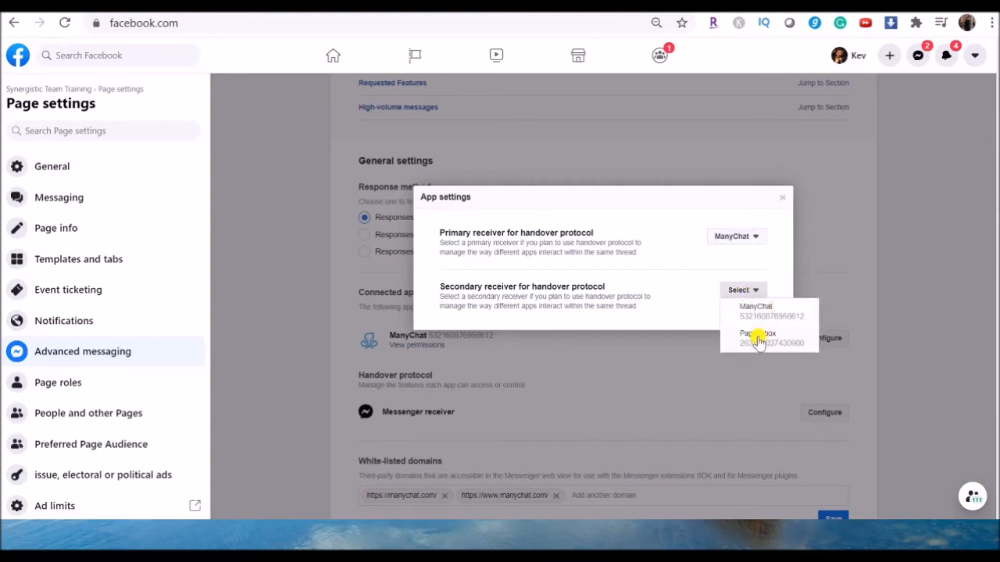
pyautogui.click(757, 338)
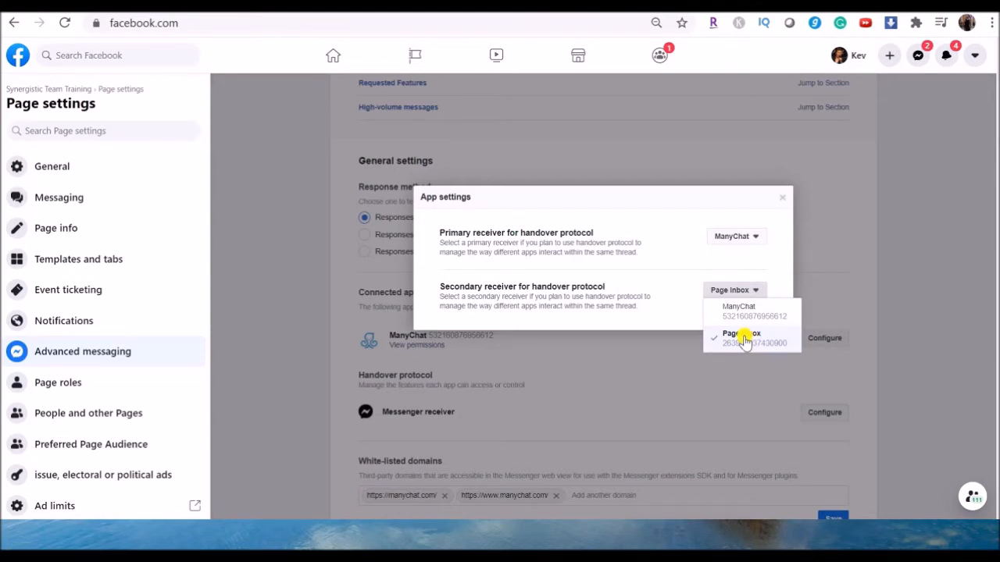
pyautogui.click(870, 310)
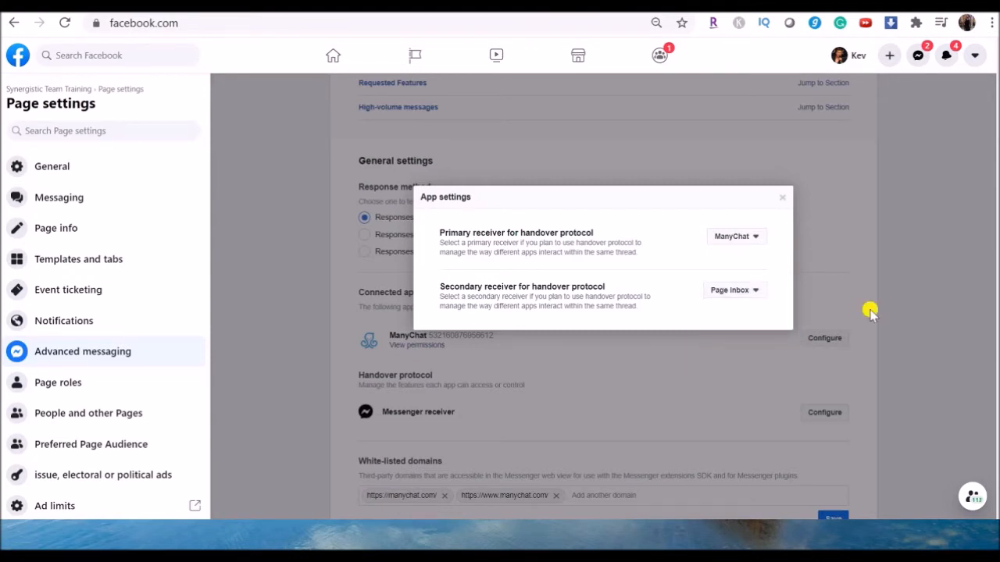
pyautogui.click(780, 198)
pyautogui.scroll(-1, 703, 323)
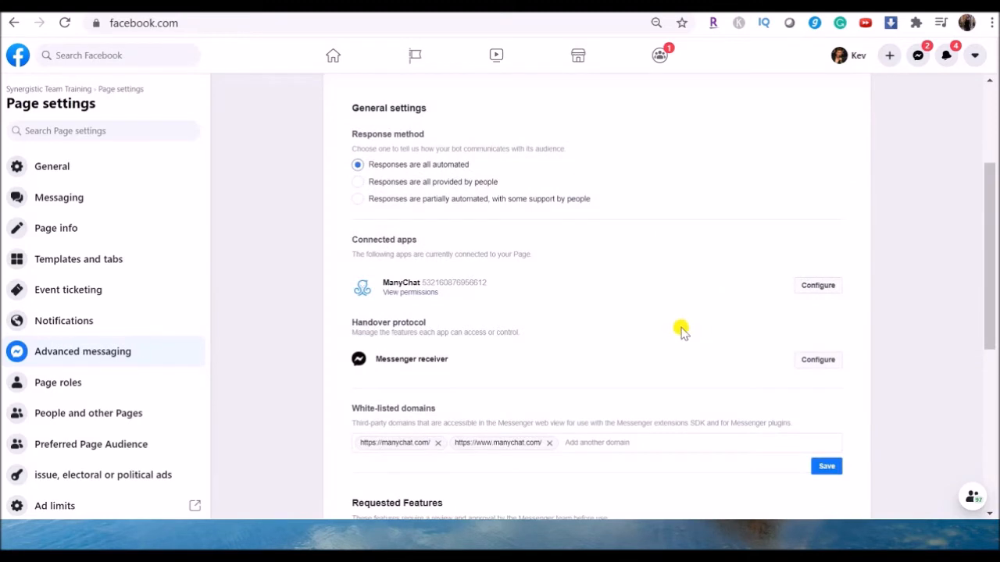
pyautogui.scroll(-1, 615, 328)
pyautogui.scroll(-3, 615, 328)
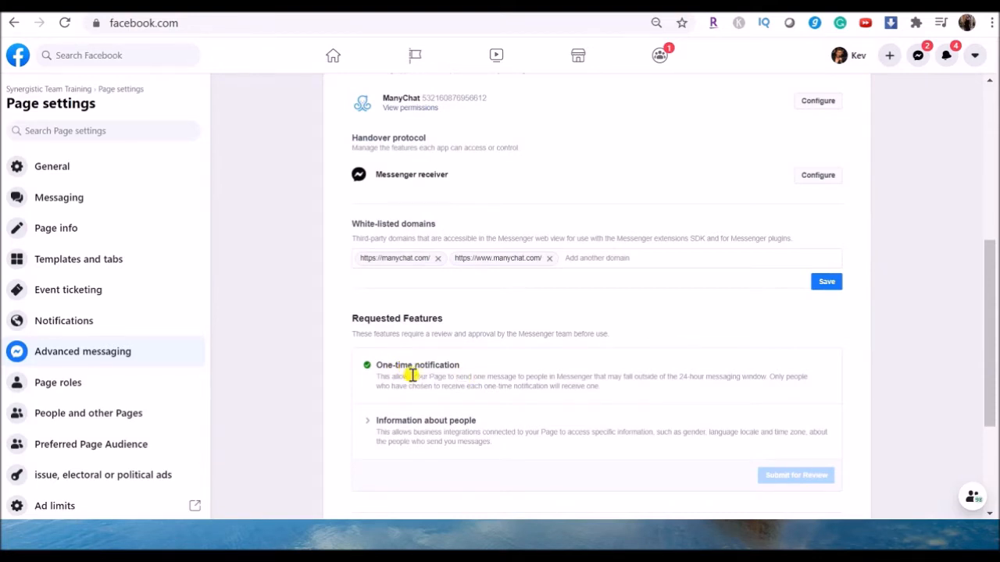
pyautogui.scroll(-1, 442, 383)
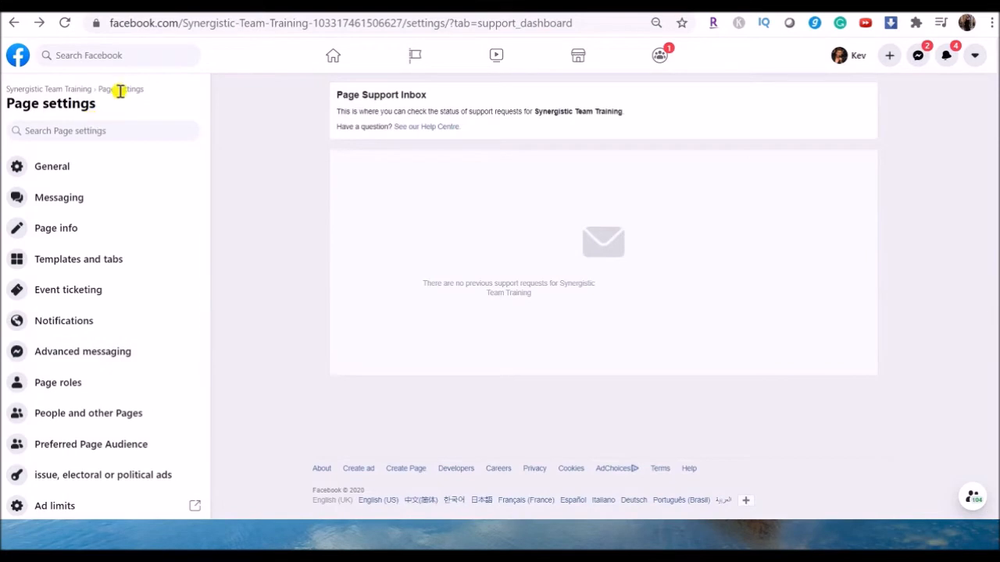
# Step: View the Synergistic Team Training page as a visitor and start a Messenger conversation with it
pyautogui.click(44, 89)
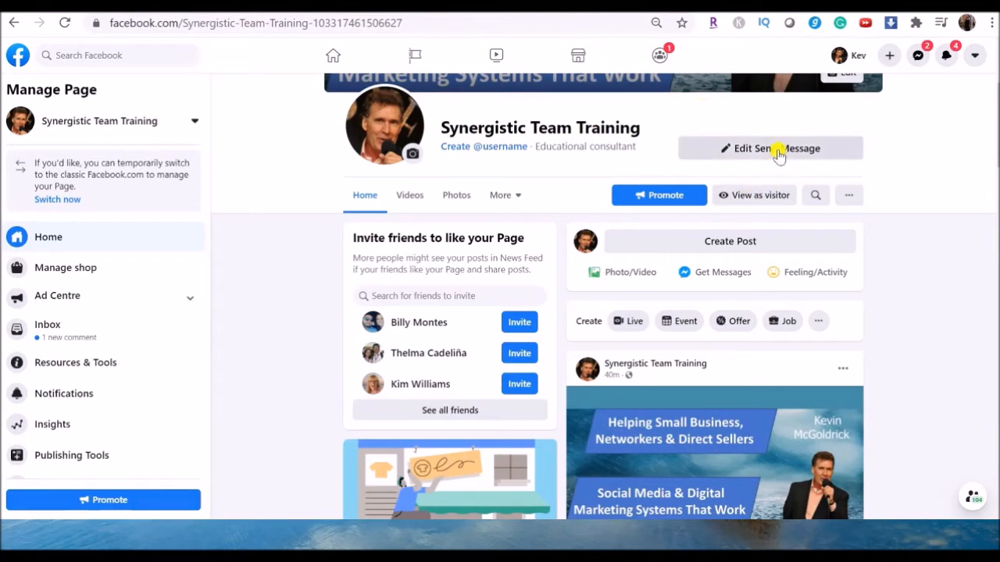
pyautogui.click(742, 197)
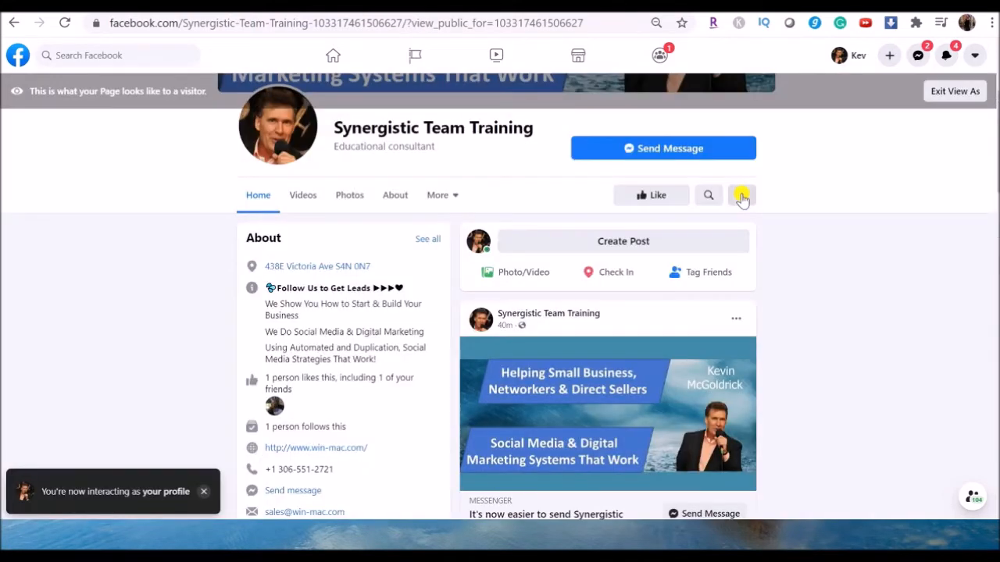
pyautogui.click(654, 151)
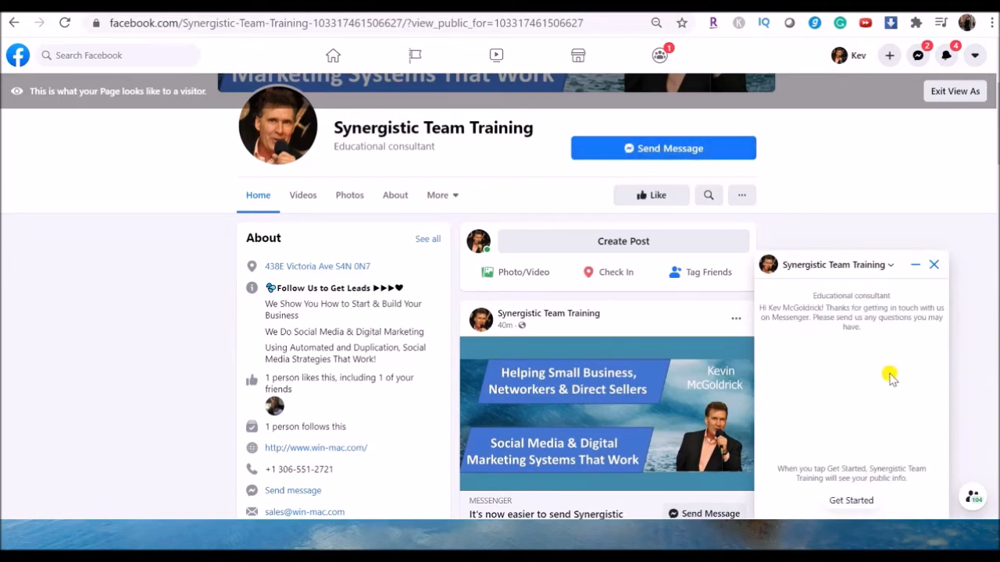
pyautogui.click(842, 502)
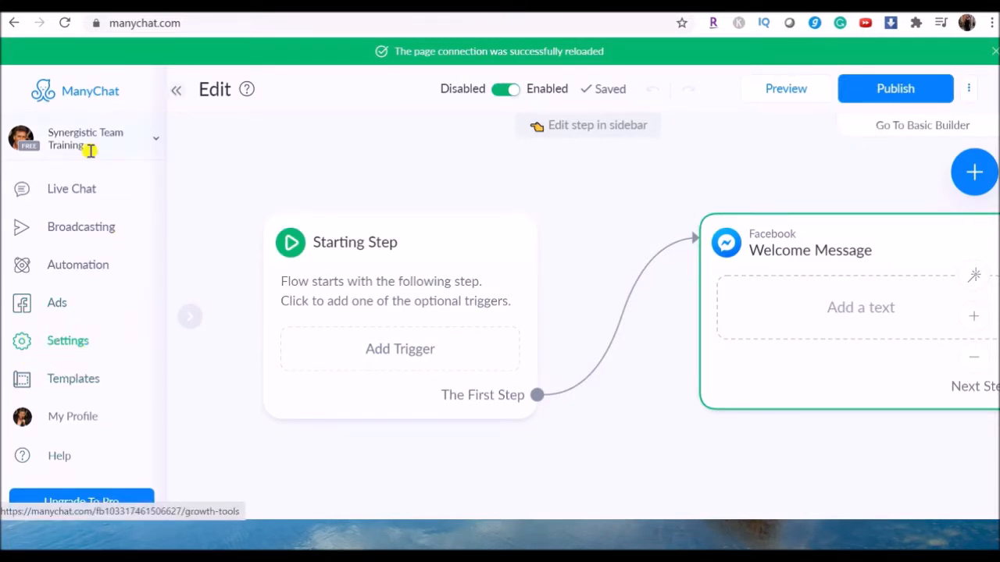
# Step: Switch to ManyChat's general settings and begin the Greeting Text with "Hello" followed by the First Name field
pyautogui.click(39, 347)
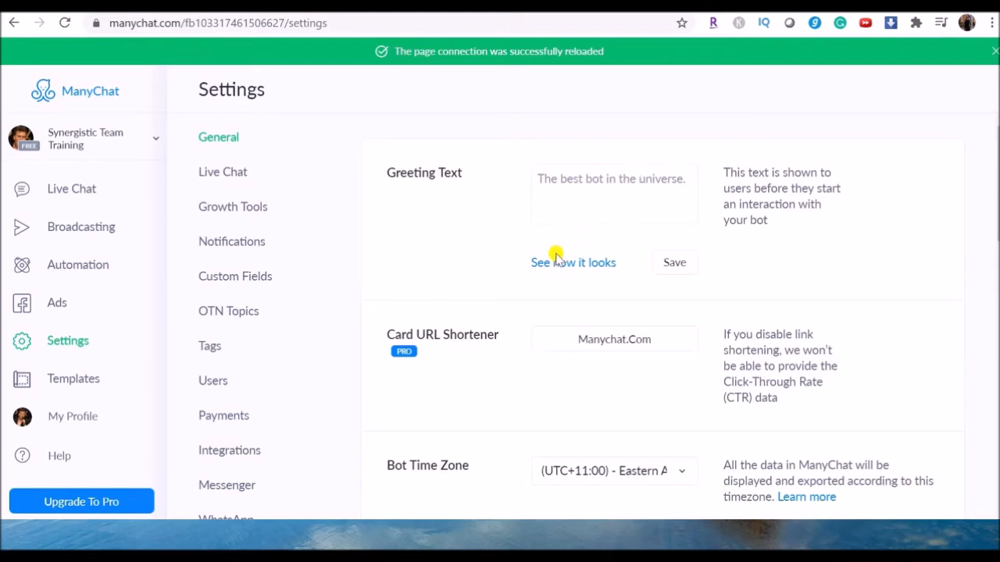
pyautogui.click(680, 258)
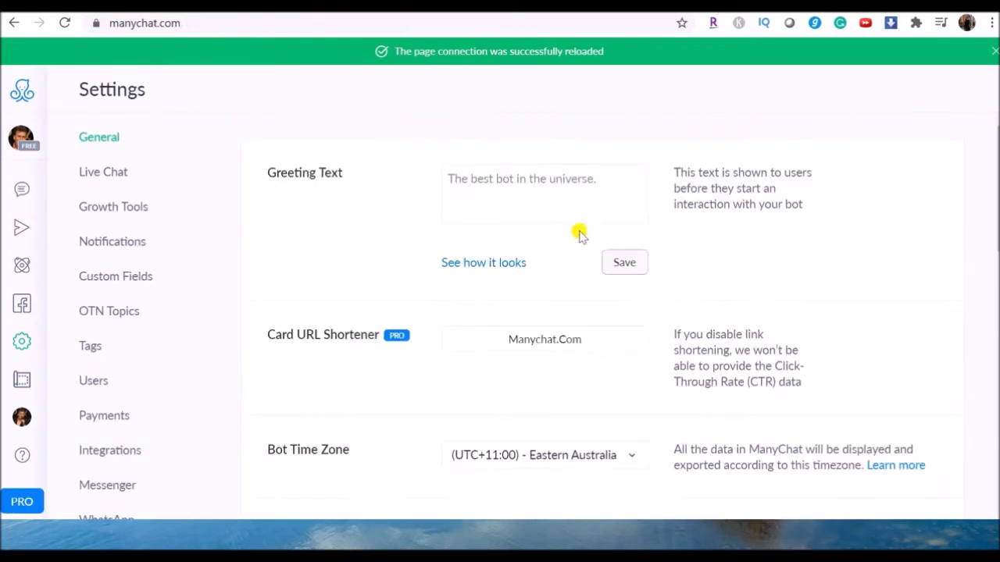
pyautogui.click(521, 203)
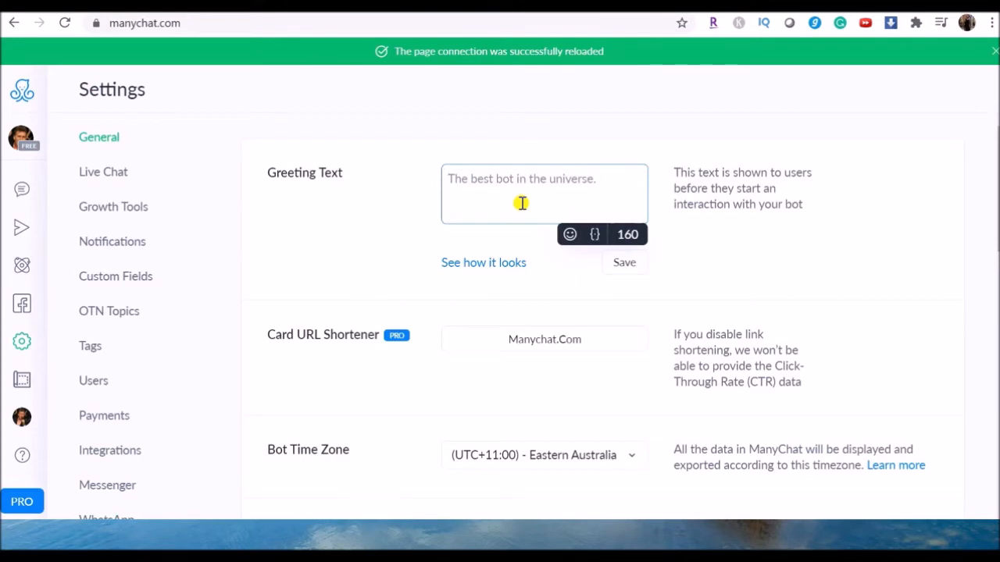
pyautogui.write('Hello')
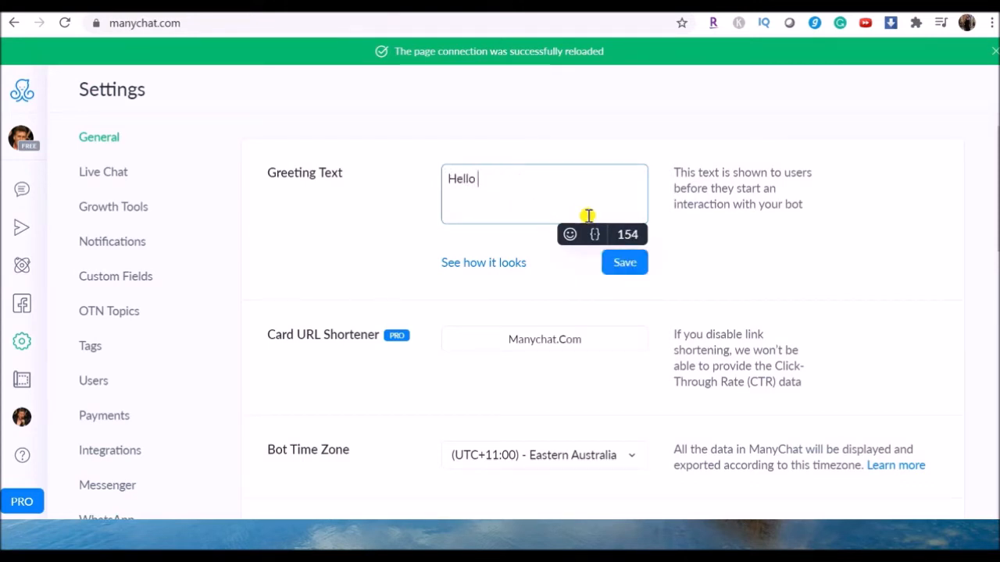
pyautogui.click(598, 237)
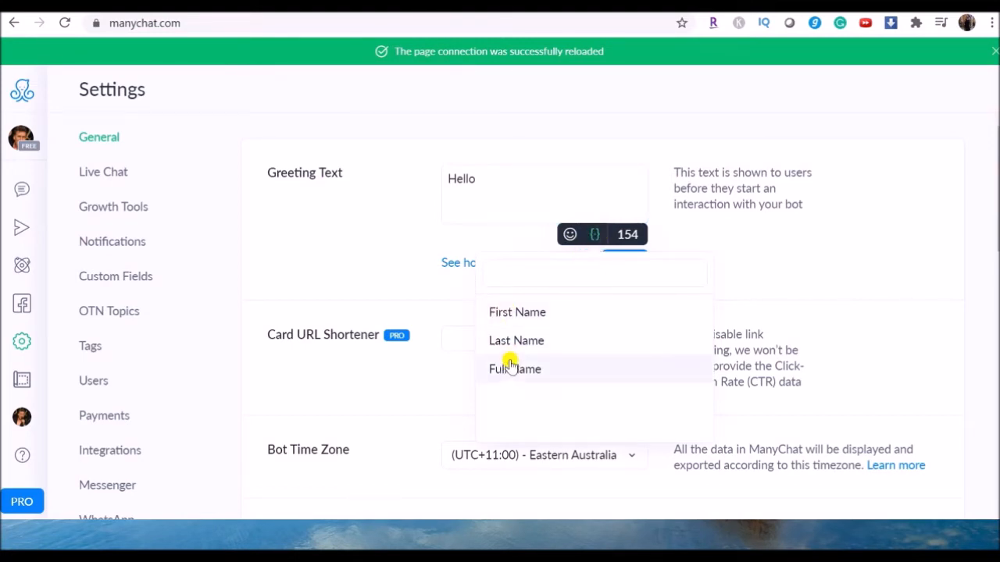
pyautogui.click(515, 312)
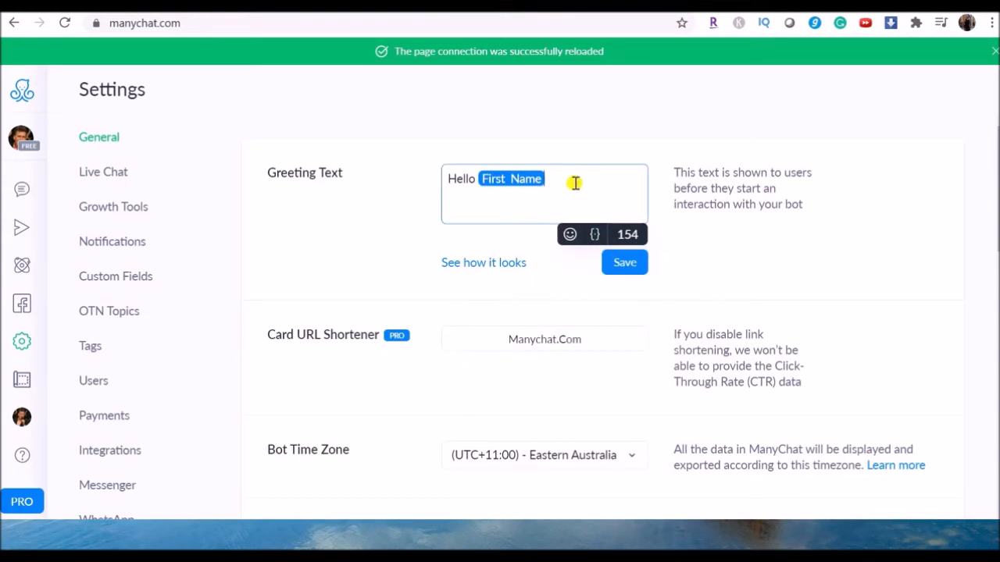
# Step: Below a blank line in the Greeting Text, add the line Click "GET STARTED" Below
pyautogui.press('Return')
pyautogui.press('Return')
pyautogui.write('Click "GET STARTED" B')
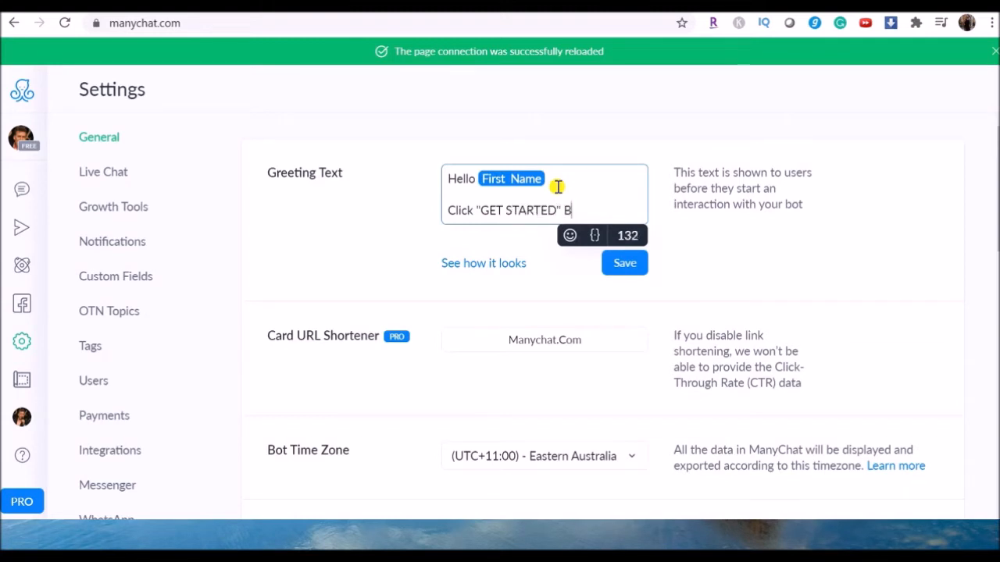
pyautogui.write('eleoi')
pyautogui.press('Return')
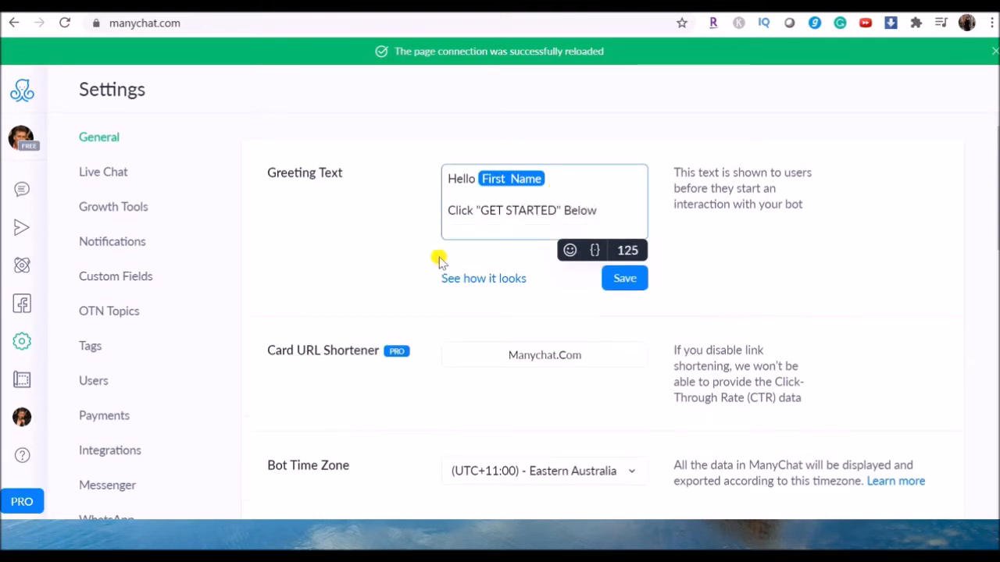
# Step: Insert three blue down-arrow emojis on the line under the "GET STARTED" prompt in the Greeting Text
pyautogui.click(569, 251)
pyautogui.click(621, 374)
pyautogui.click(534, 227)
pyautogui.click(570, 251)
pyautogui.click(480, 373)
pyautogui.click(569, 251)
pyautogui.click(480, 373)
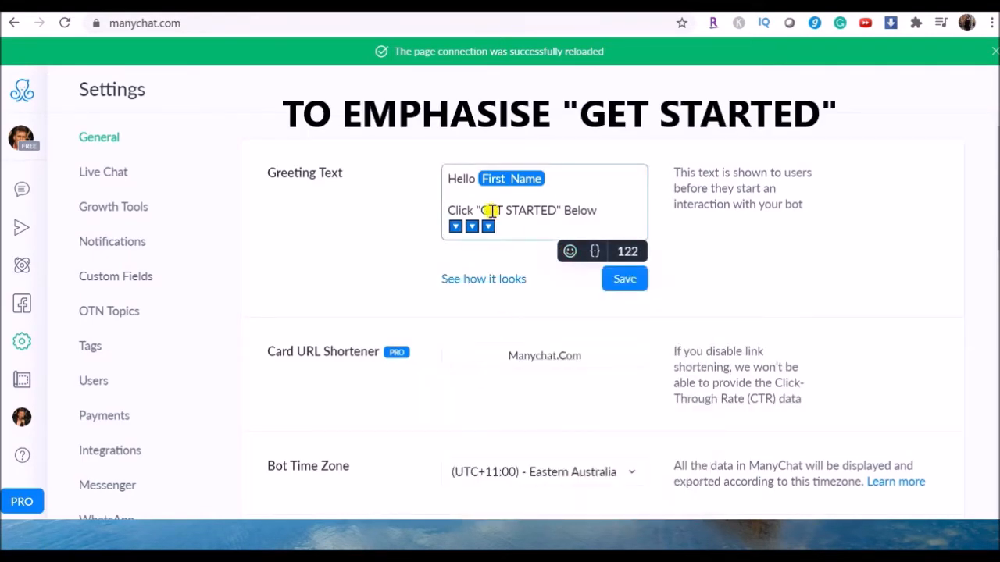
# Step: Finish the greeting with "to get the lastest hot tips to explade your business.", save it and preview how it looks
pyautogui.write('to')
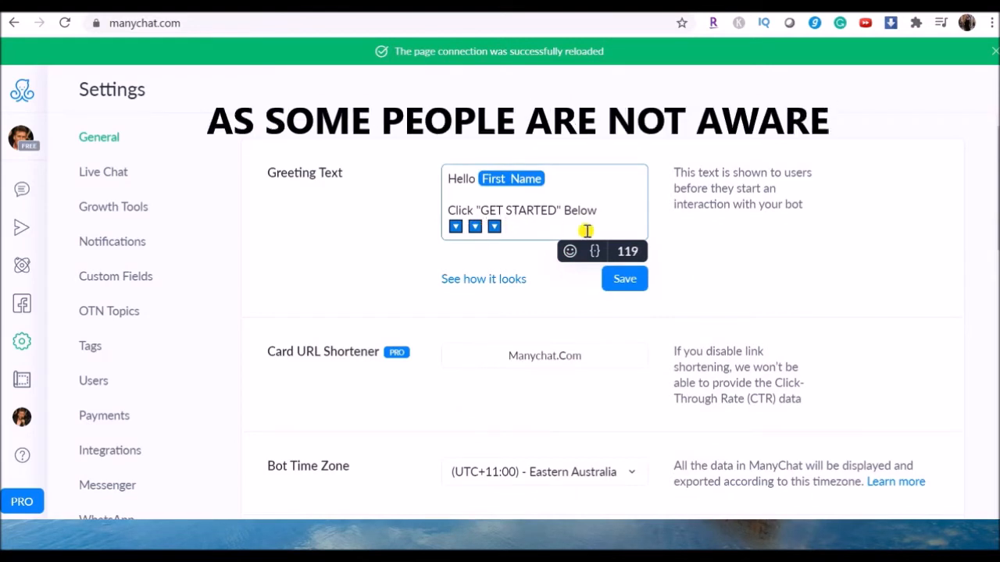
pyautogui.write(' get the lastest hot tips to')
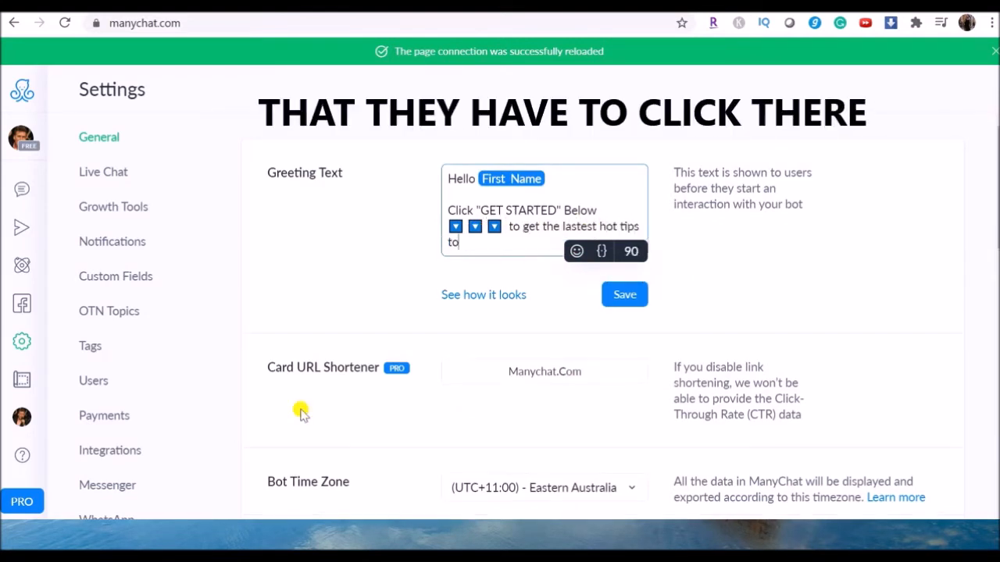
pyautogui.write(' explade your business.')
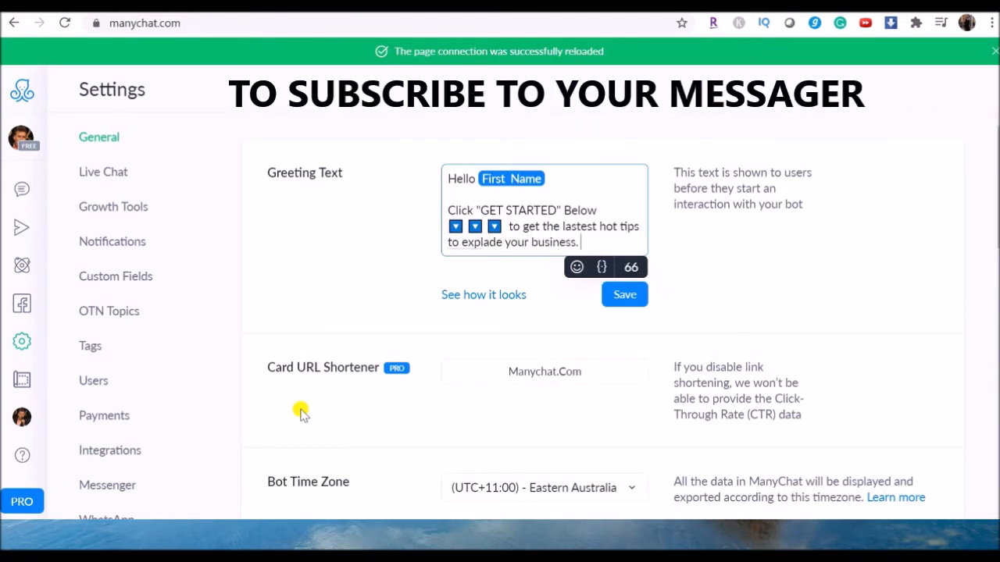
pyautogui.click(621, 294)
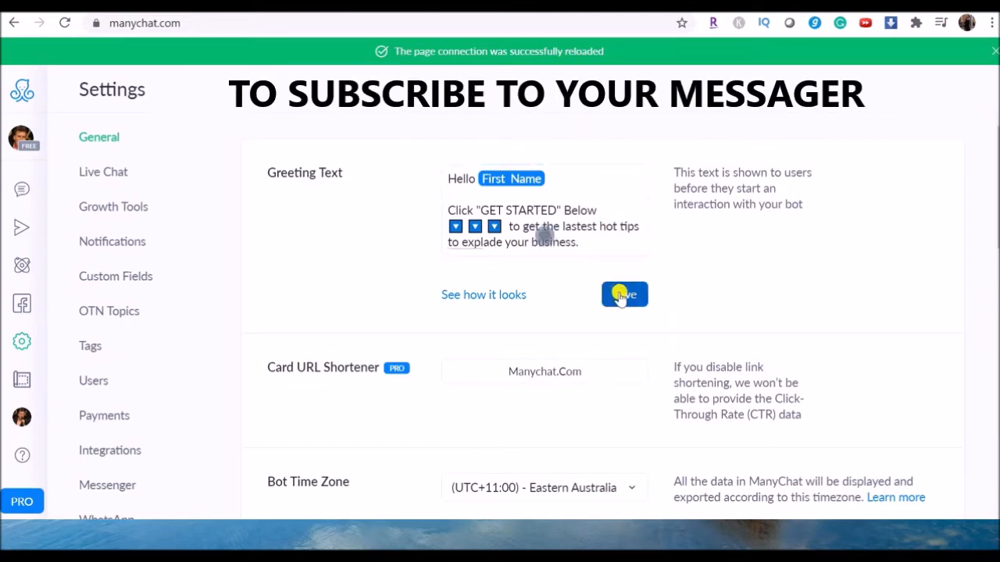
pyautogui.click(472, 296)
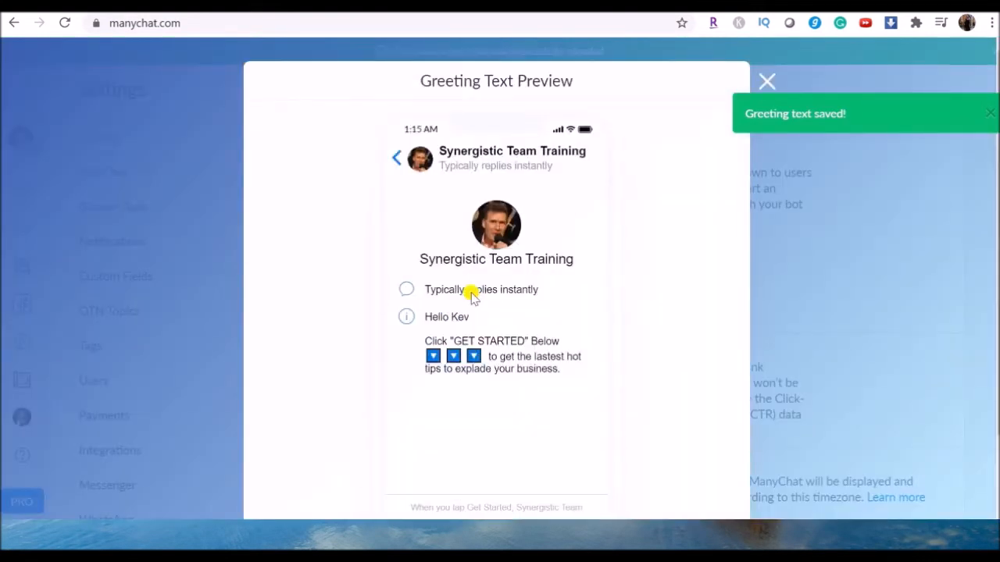
pyautogui.click(713, 313)
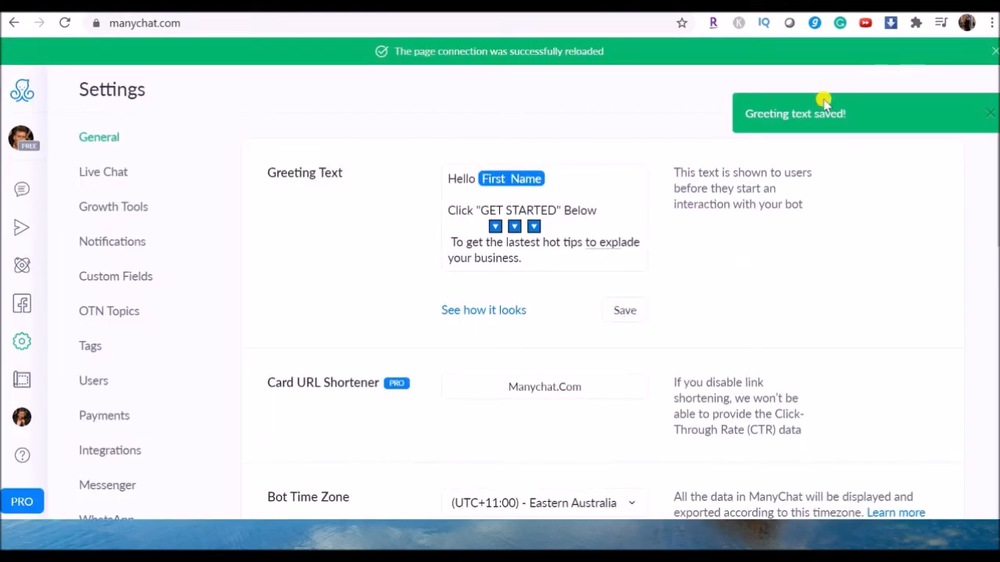
# Step: Switch to the Synergistic Team Training Facebook page, test its Send Message button and get started with the chatbot
pyautogui.click(830, 4)
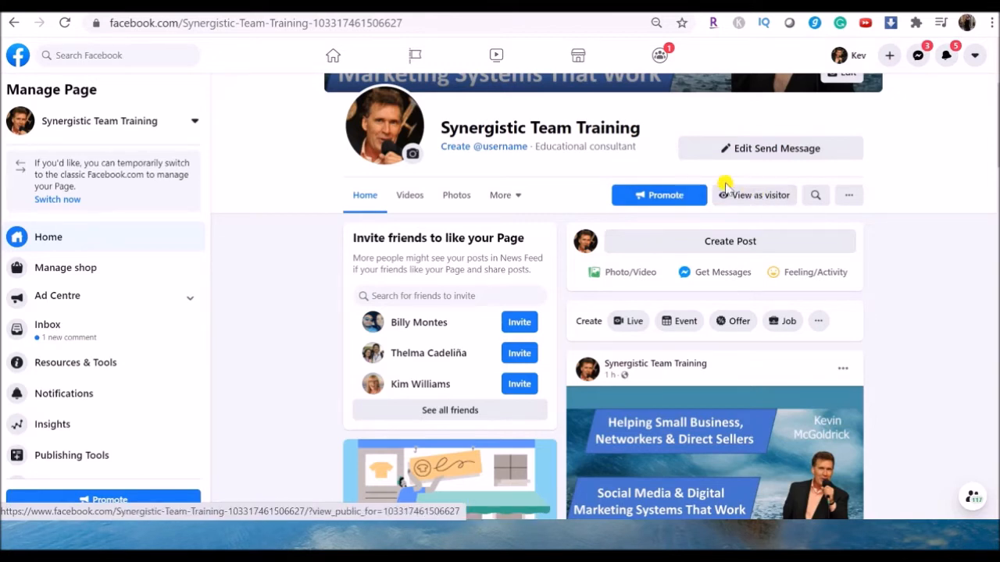
pyautogui.click(758, 150)
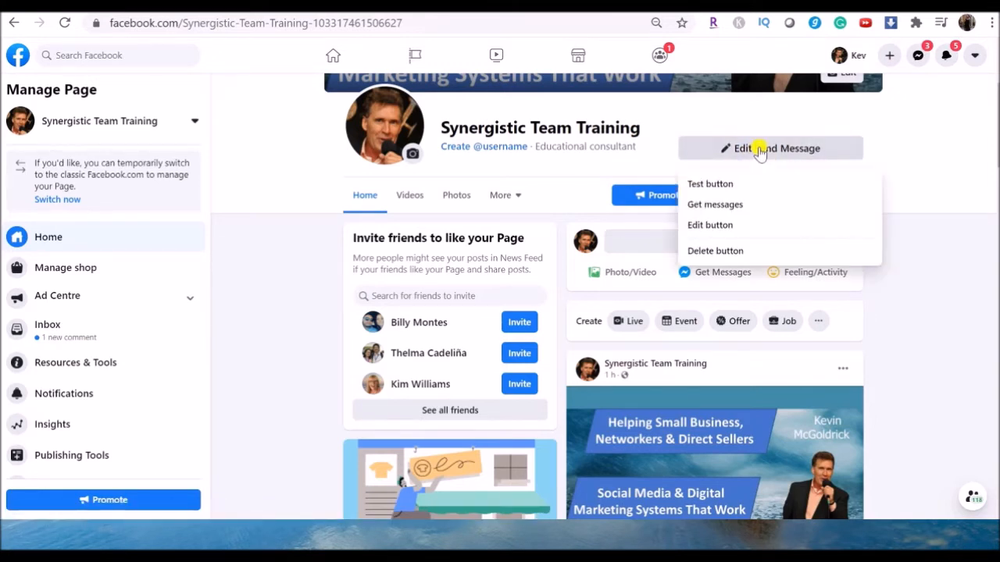
pyautogui.click(717, 185)
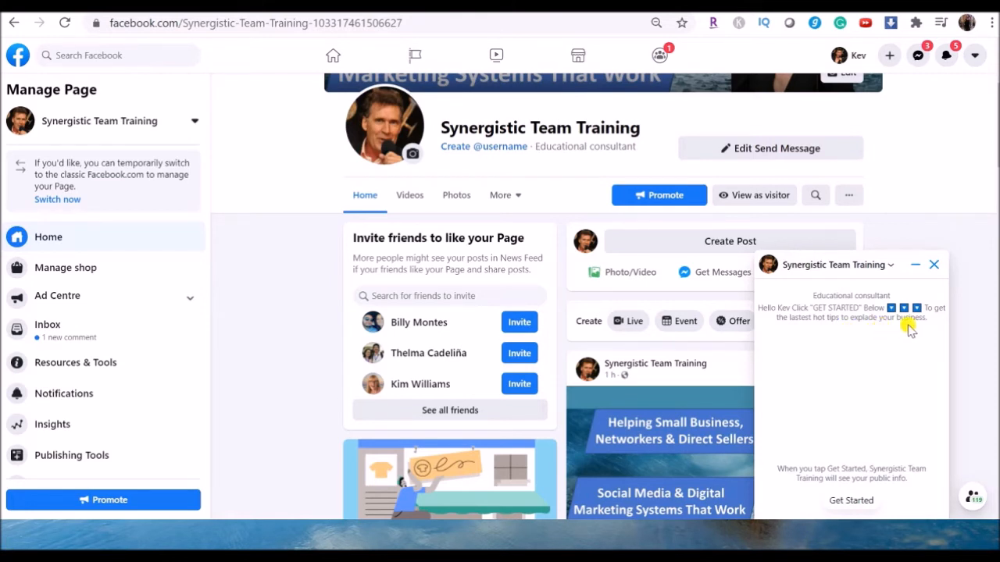
pyautogui.click(852, 502)
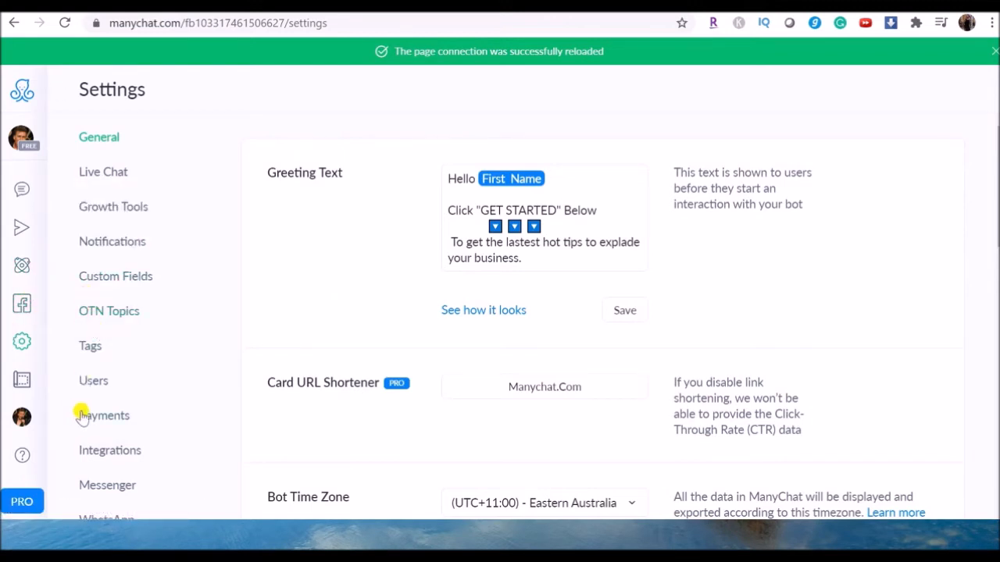
# Step: In ManyChat's Messenger settings, open the Welcome Message flow and its message step for editing, and examine the available content blocks
pyautogui.click(108, 487)
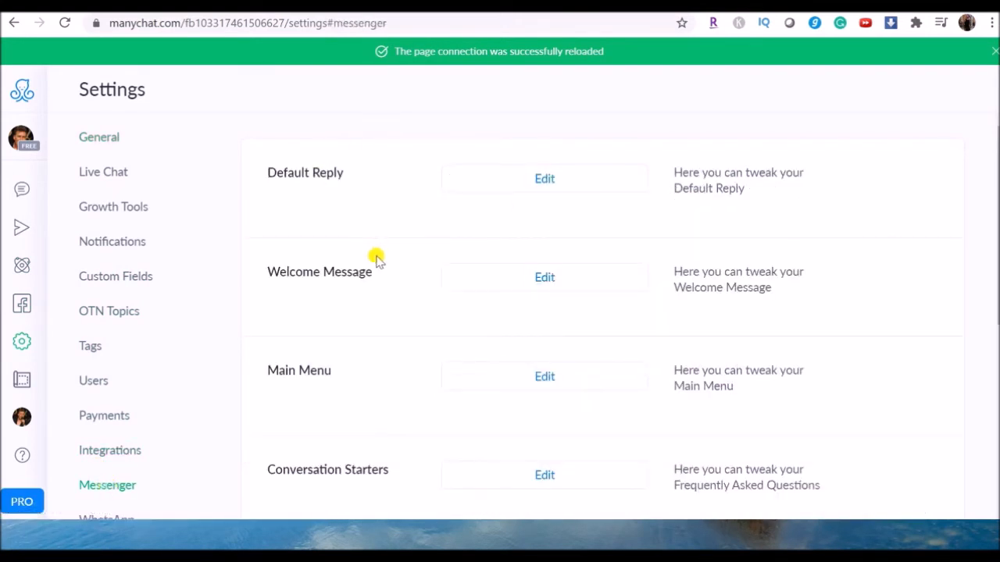
pyautogui.click(550, 279)
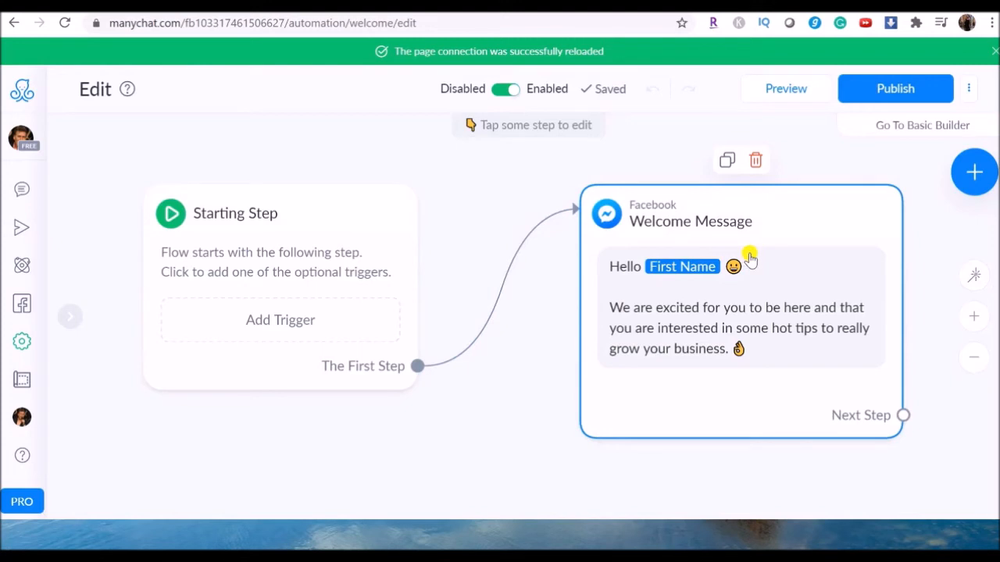
pyautogui.click(786, 284)
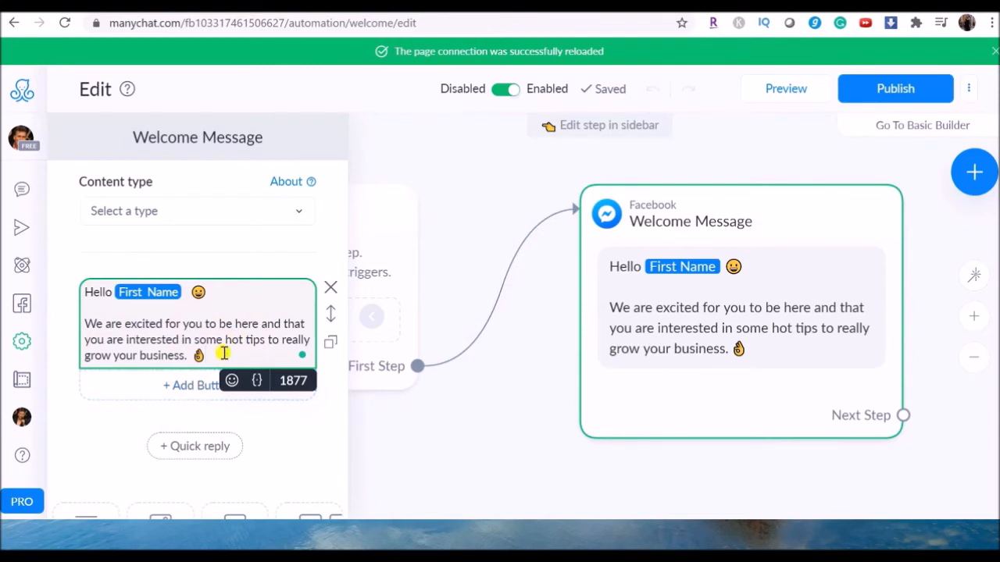
pyautogui.scroll(-1, 242, 402)
pyautogui.scroll(-2, 245, 397)
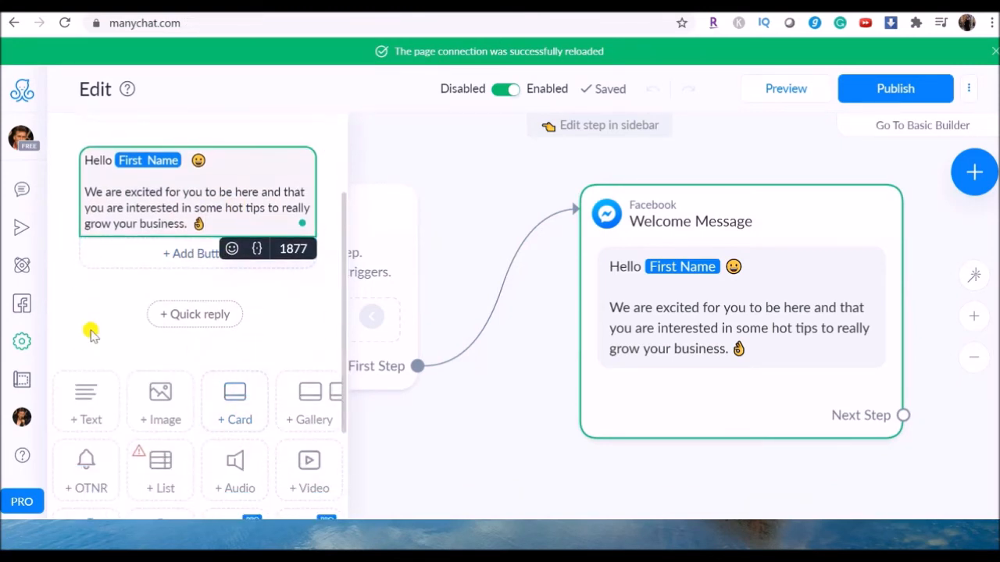
pyautogui.scroll(-1, 157, 359)
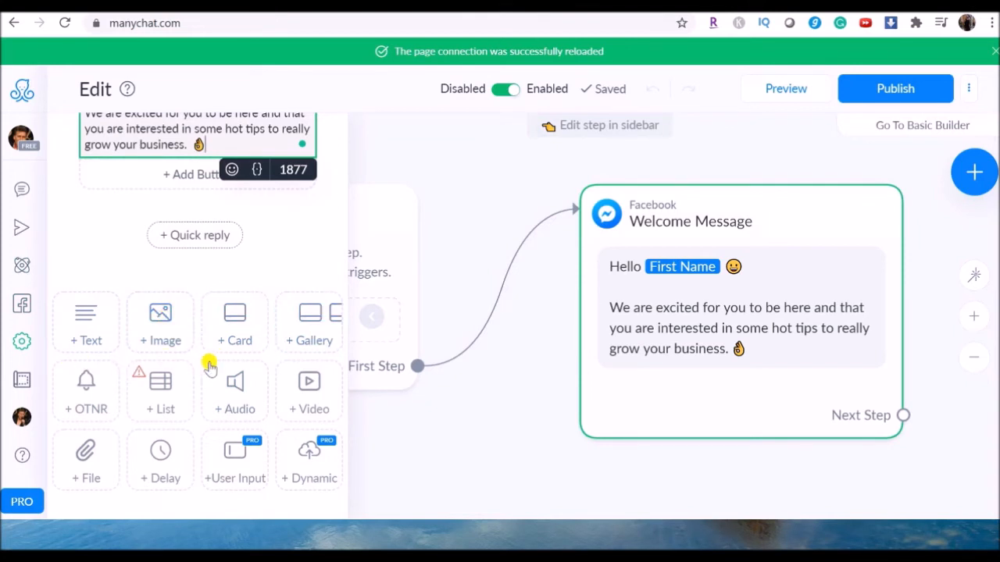
pyautogui.scroll(-1, 234, 378)
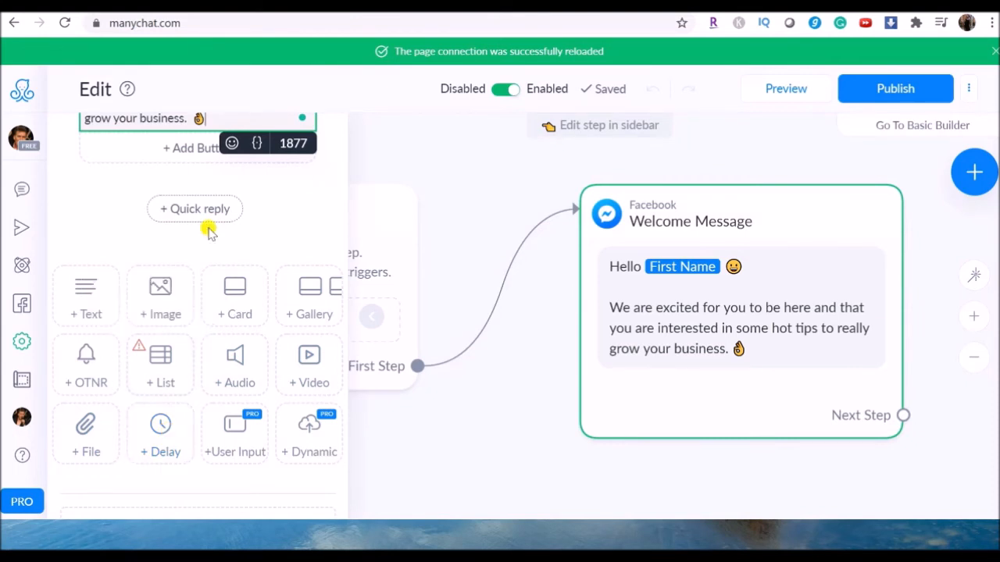
# Step: Add a second text block below the welcome text reading "So are you interested in joining our group?"
pyautogui.scroll(1, 185, 273)
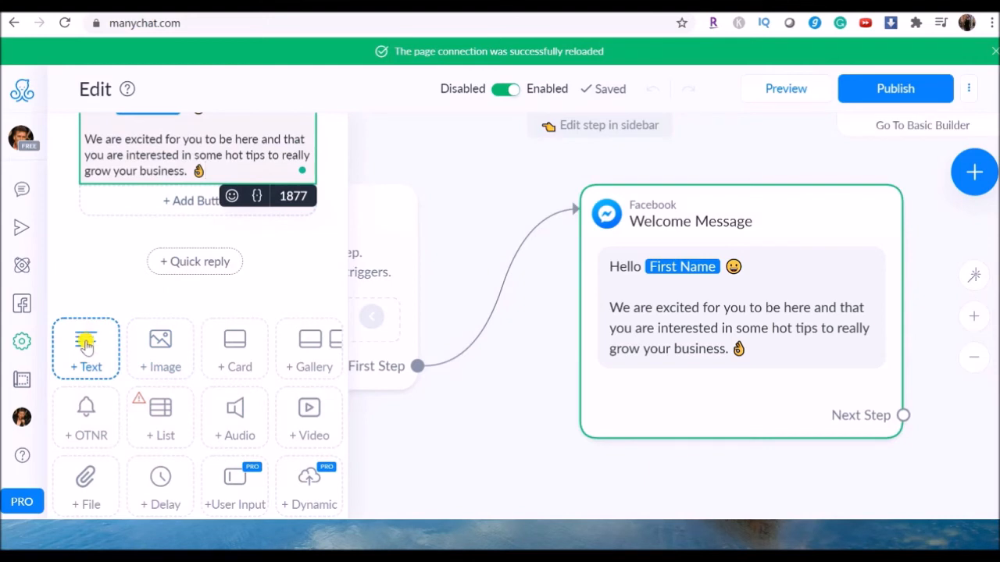
pyautogui.moveTo(86, 345); pyautogui.dragTo(184, 259)
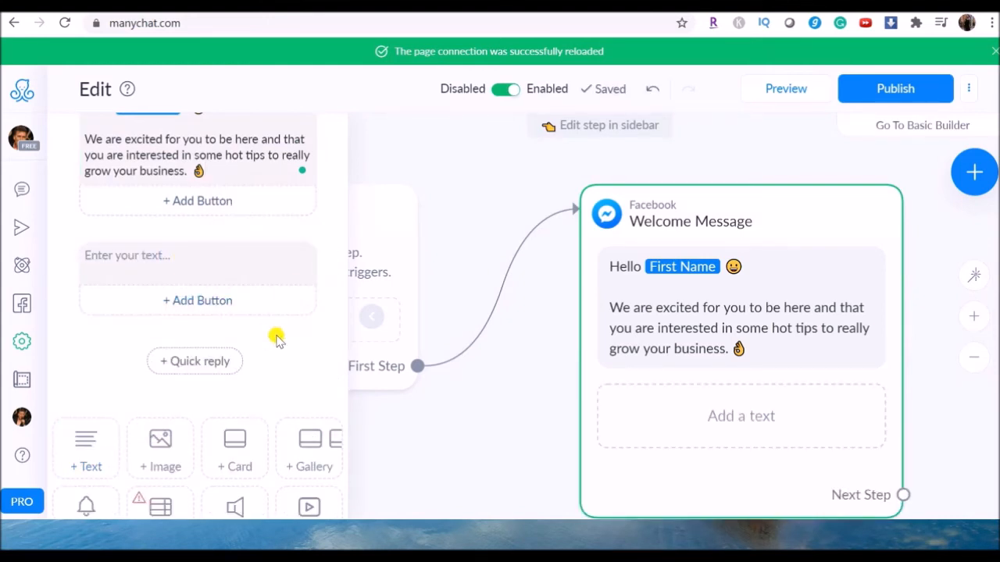
pyautogui.click(139, 253)
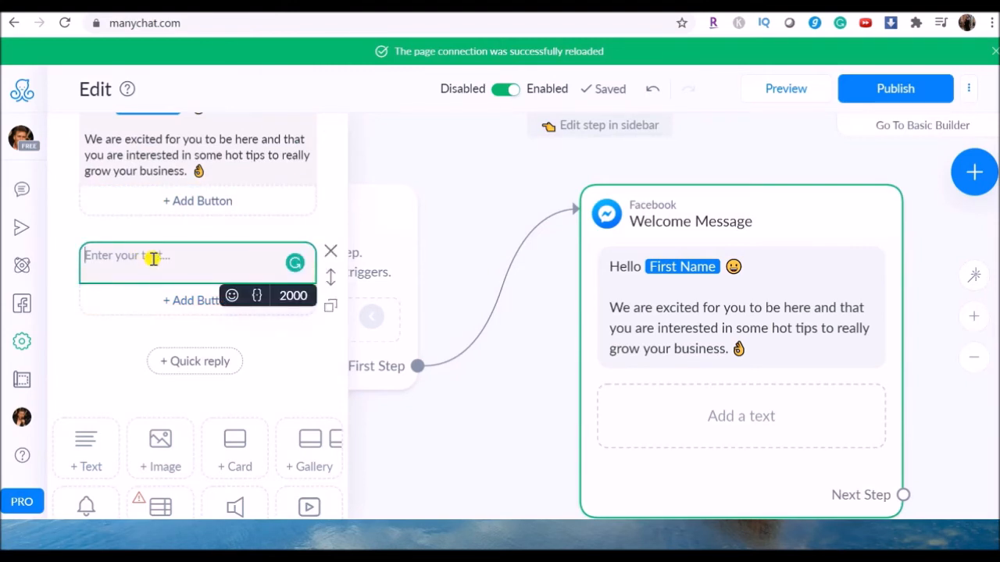
pyautogui.write('So are you intere')
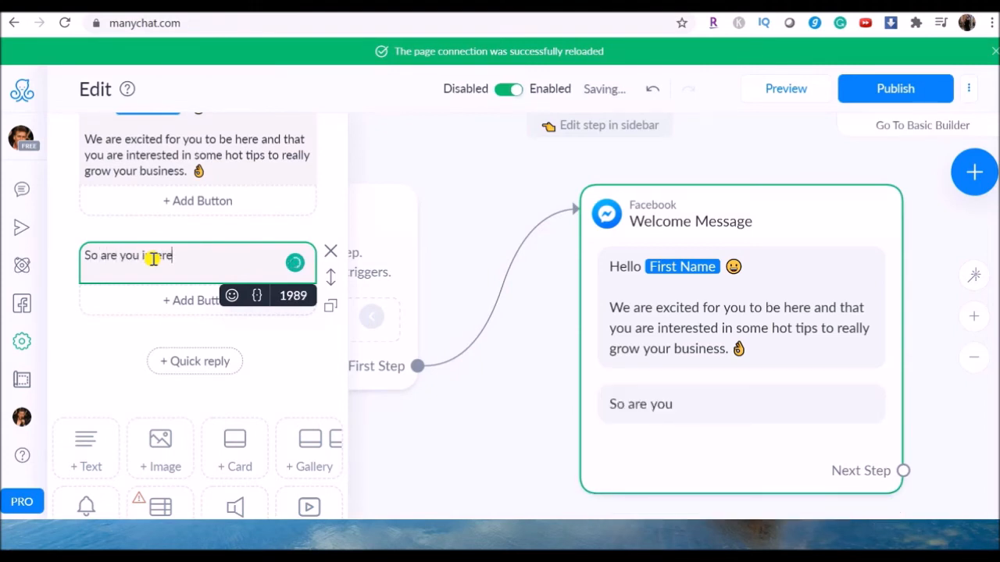
pyautogui.write('sted in going outr')
pyautogui.press('BackSpace')
pyautogui.press('BackSpace')
pyautogui.write('r group?')
# Step: Add a typing delay to the Welcome Message and place it between the two text blocks
pyautogui.scroll(-3, 214, 375)
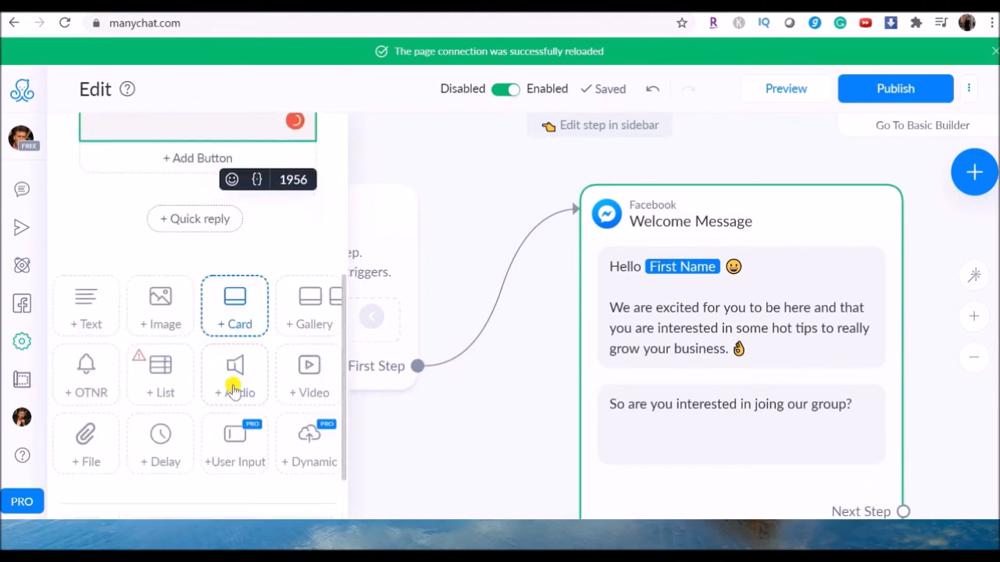
pyautogui.click(162, 444)
pyautogui.scroll(2, 289, 351)
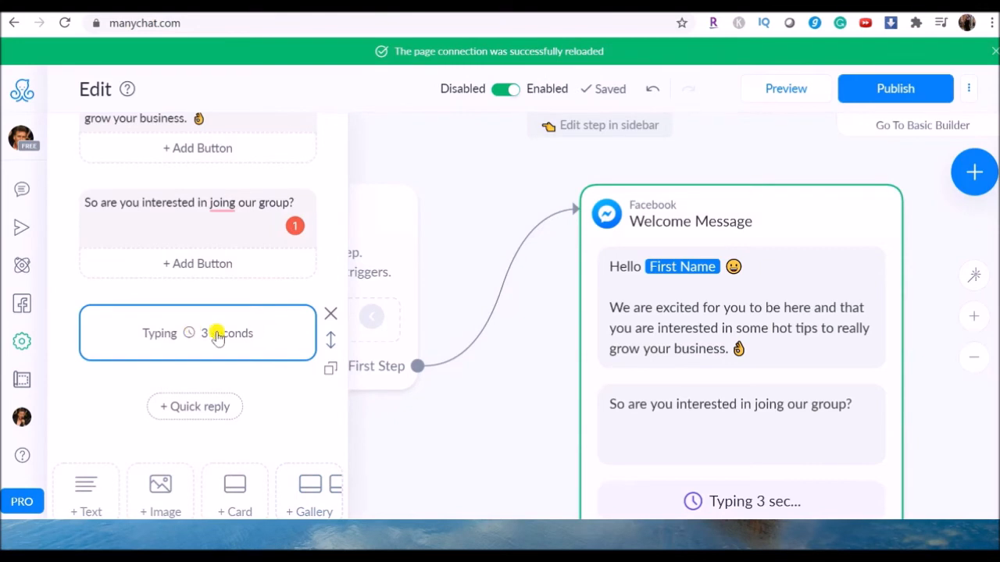
pyautogui.moveTo(330, 337); pyautogui.dragTo(315, 156)
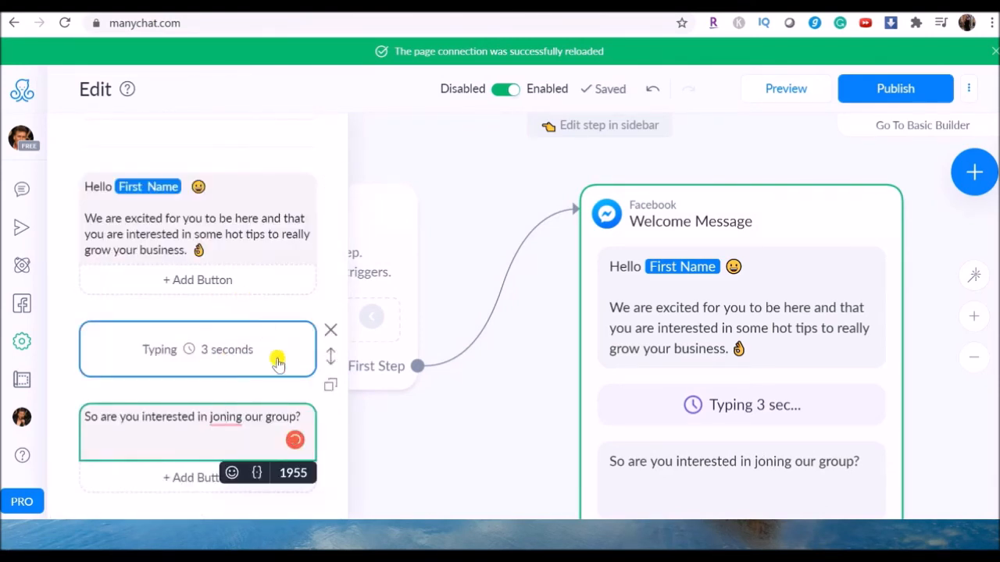
# Step: Set the typing delay to 4 seconds and publish the Welcome Message flow
pyautogui.click(225, 355)
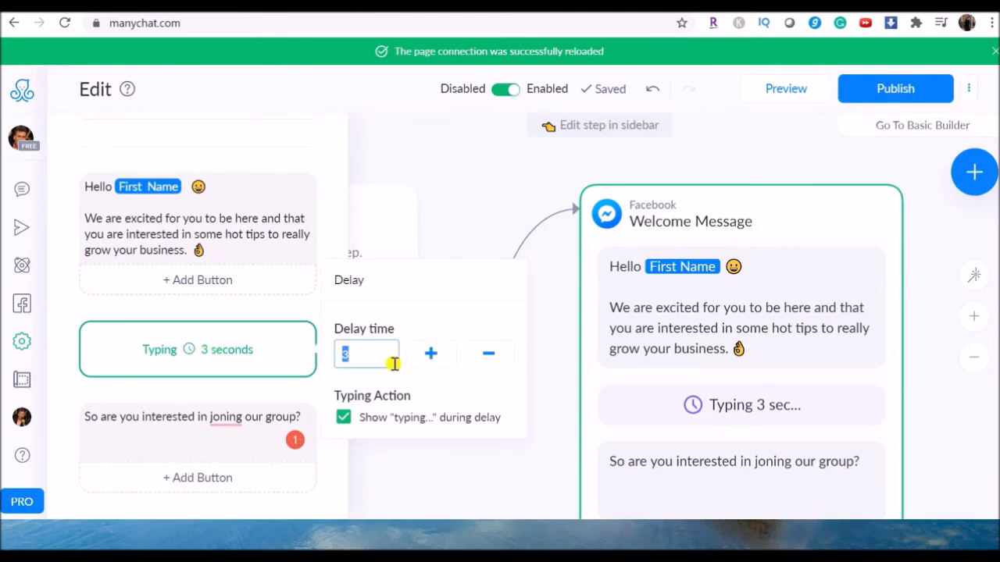
pyautogui.click(434, 356)
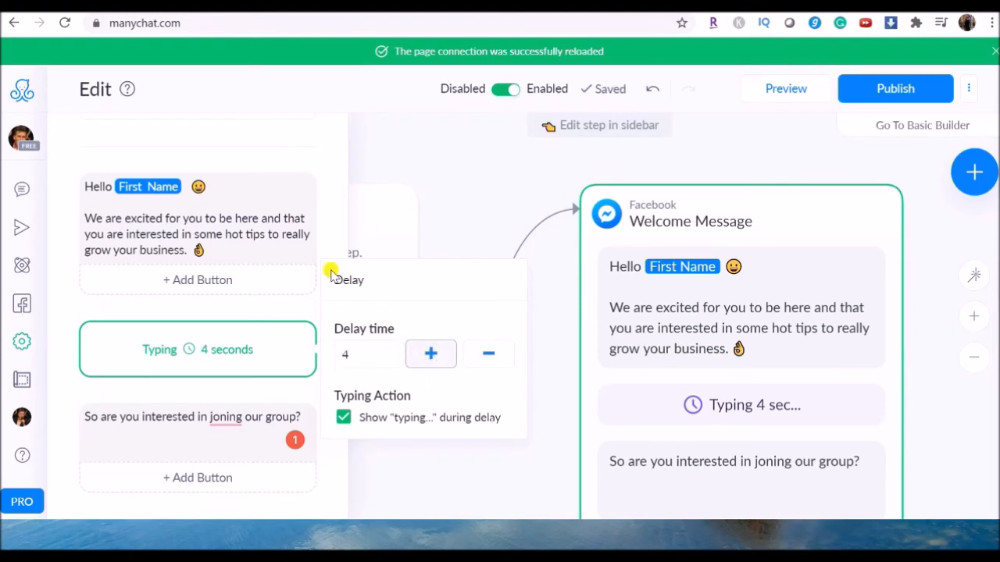
pyautogui.moveTo(145, 226)
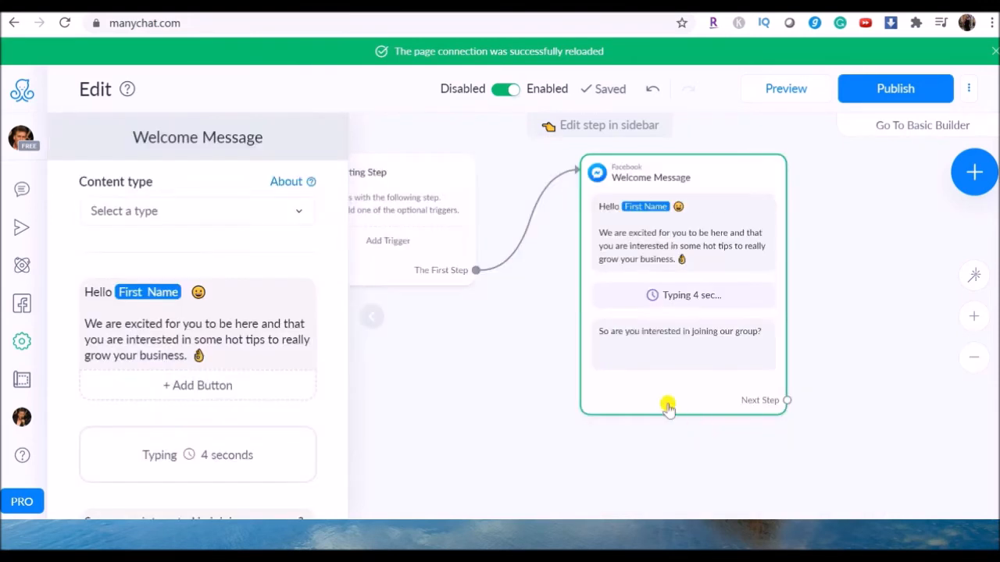
pyautogui.click(886, 88)
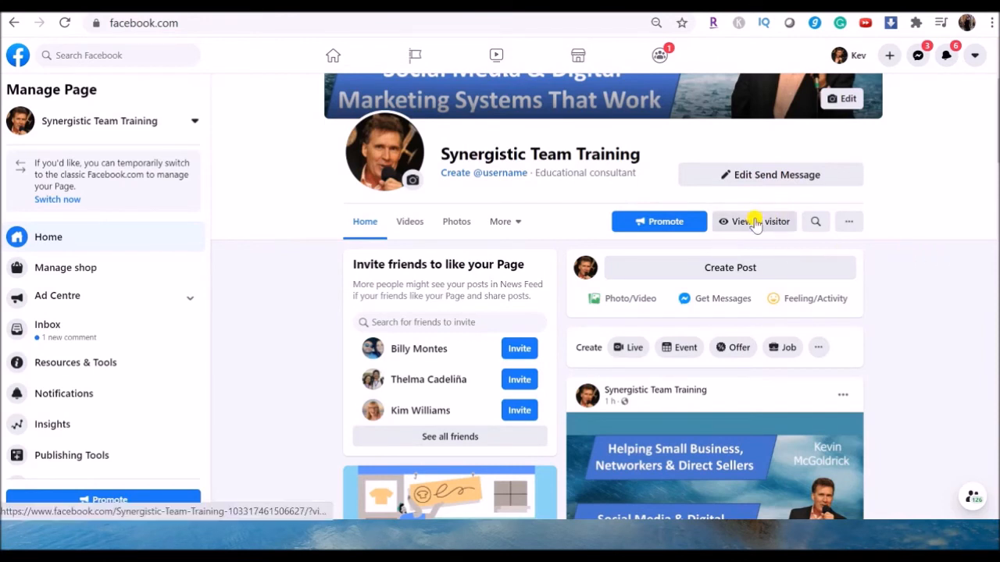
# Step: Switch to the Synergistic Team Training Facebook page, test its Send Message button and start the chatbot to check the welcome messages
pyautogui.click(771, 181)
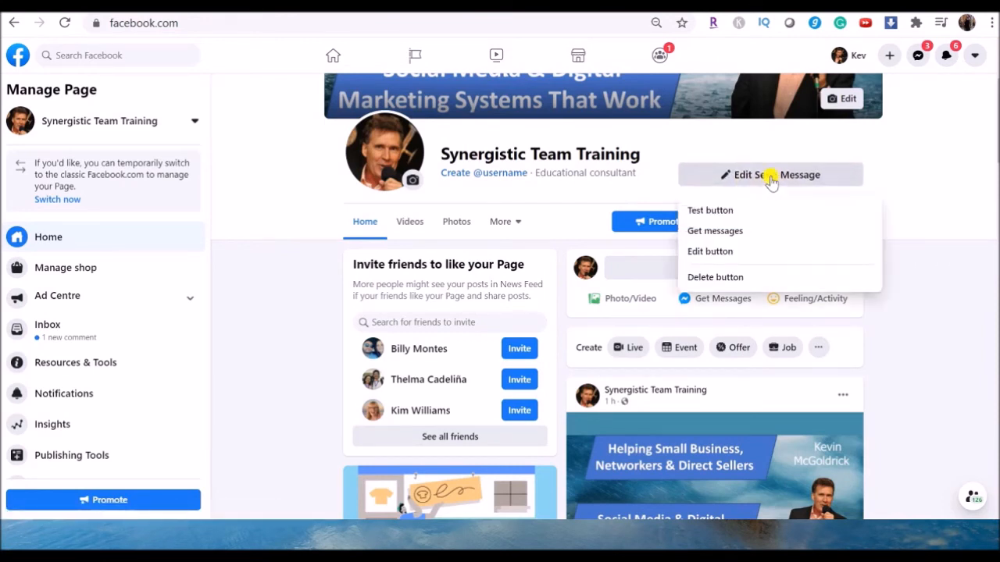
pyautogui.click(709, 212)
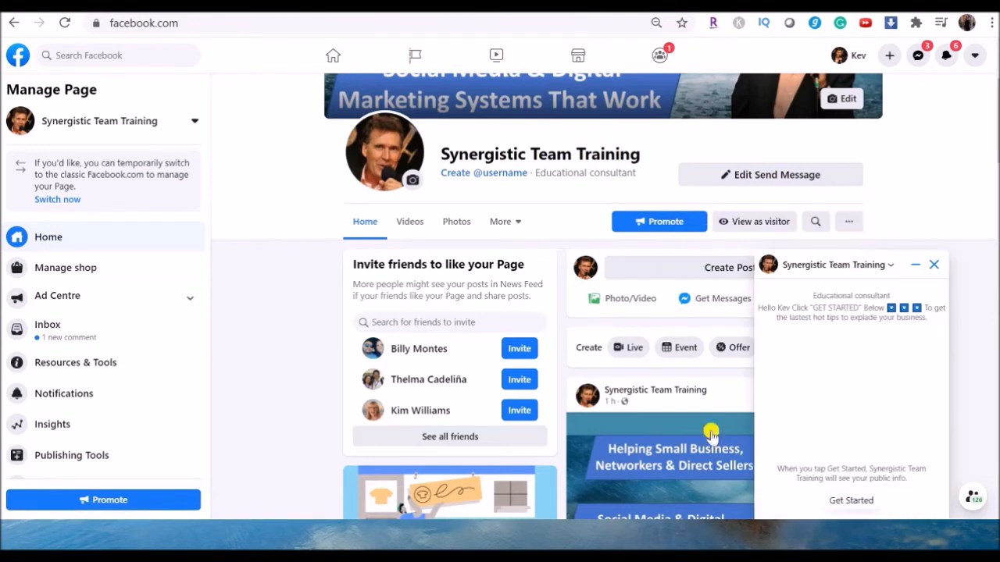
pyautogui.click(851, 501)
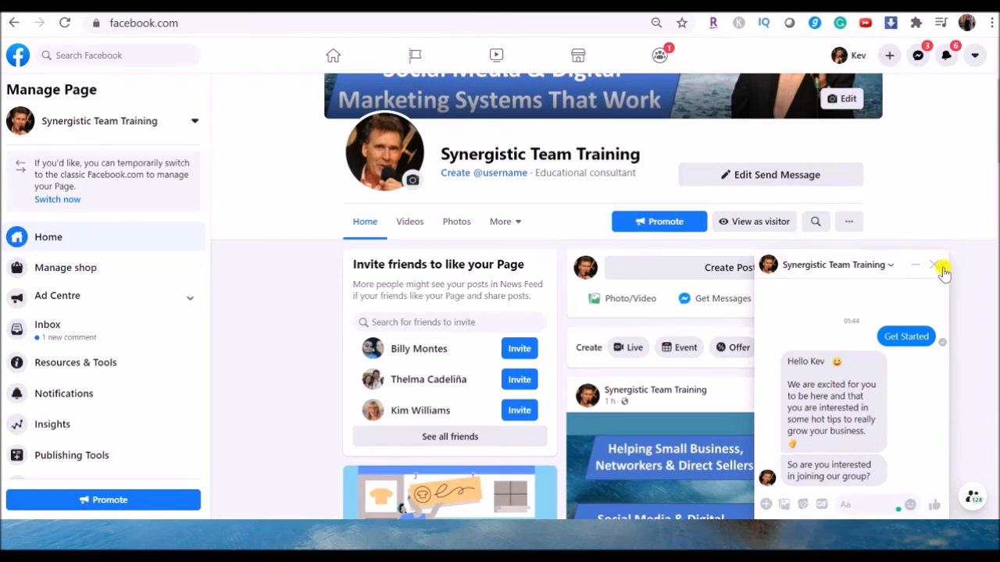
# Step: Delete the test chat conversation with Synergistic Team Training and confirm the deletion
pyautogui.click(890, 266)
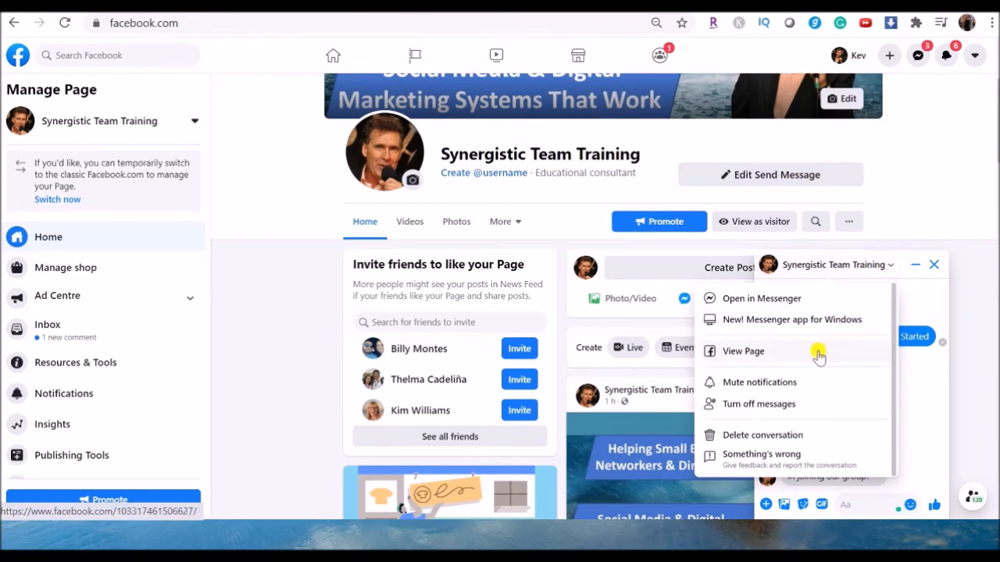
pyautogui.click(732, 436)
pyautogui.click(561, 311)
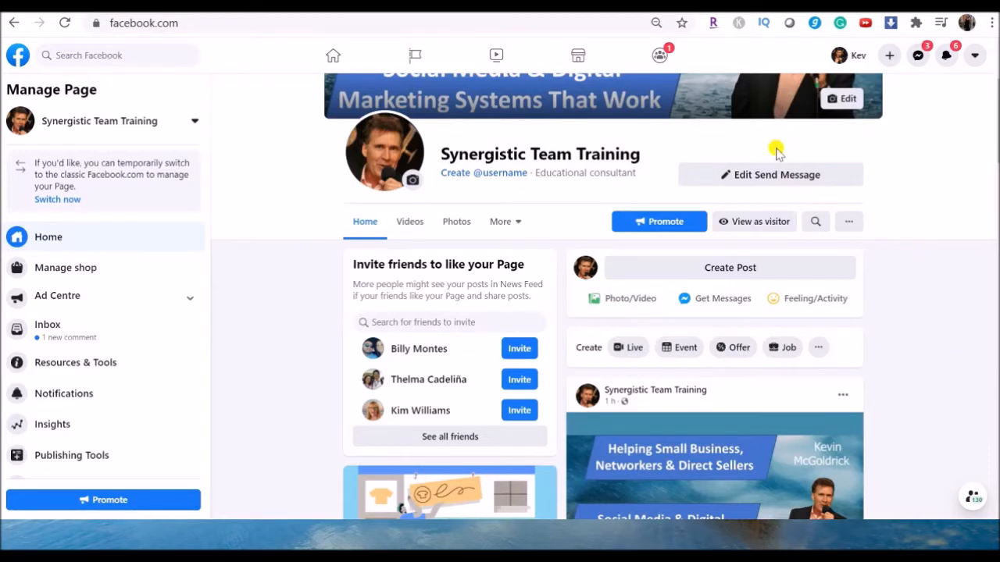
# Step: Test the page's Send Message button again to review the greeting, and close the chat window
pyautogui.click(778, 175)
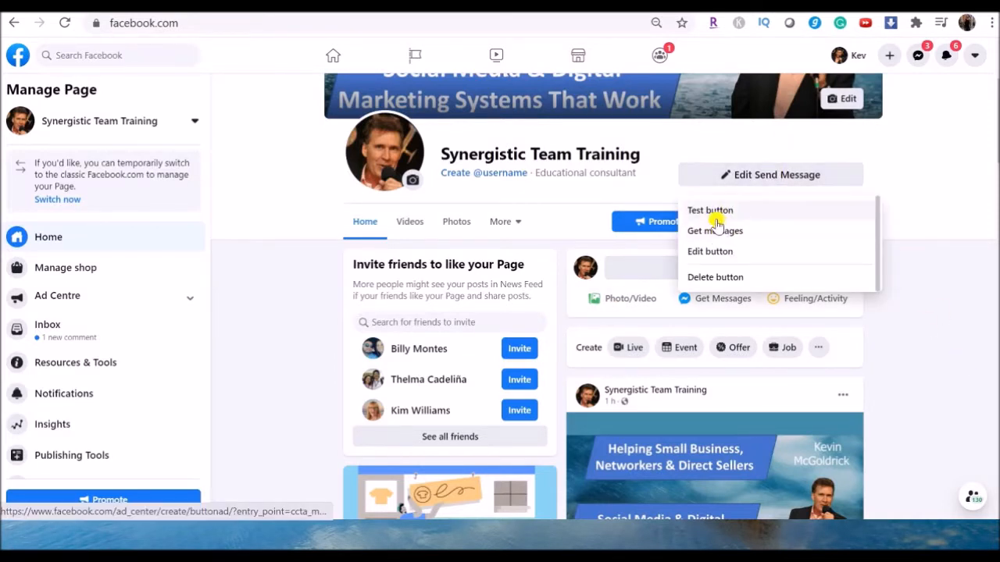
pyautogui.click(710, 210)
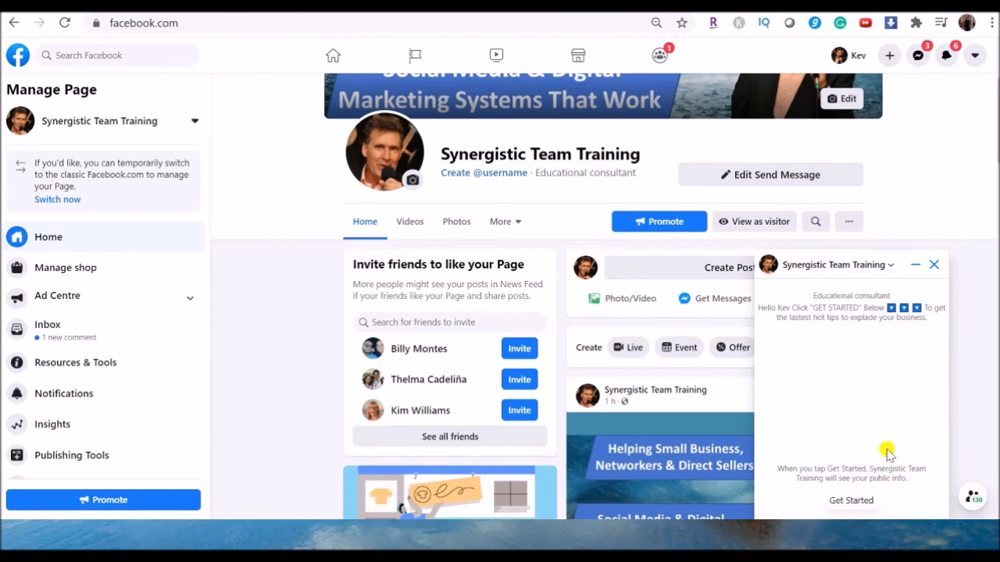
pyautogui.click(935, 269)
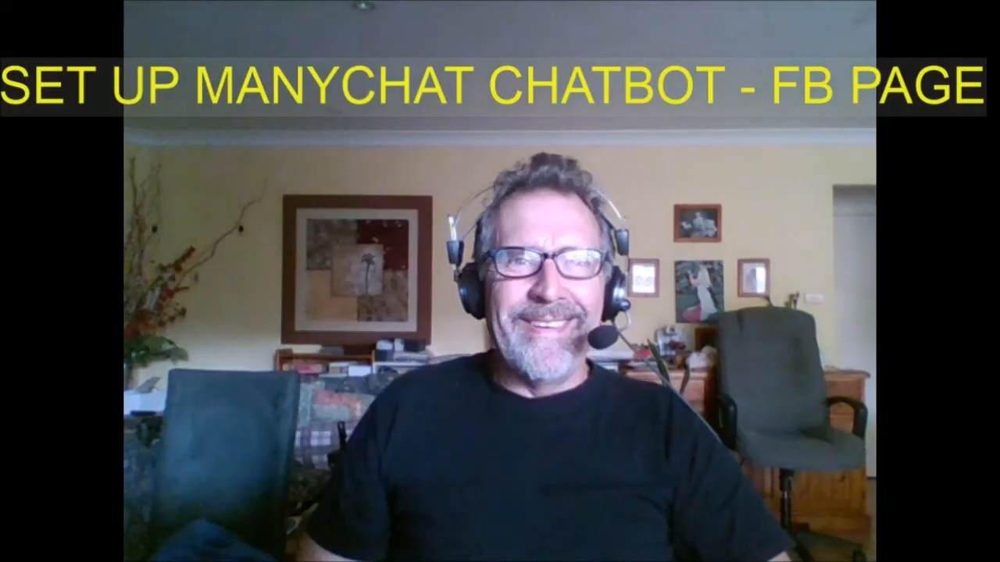